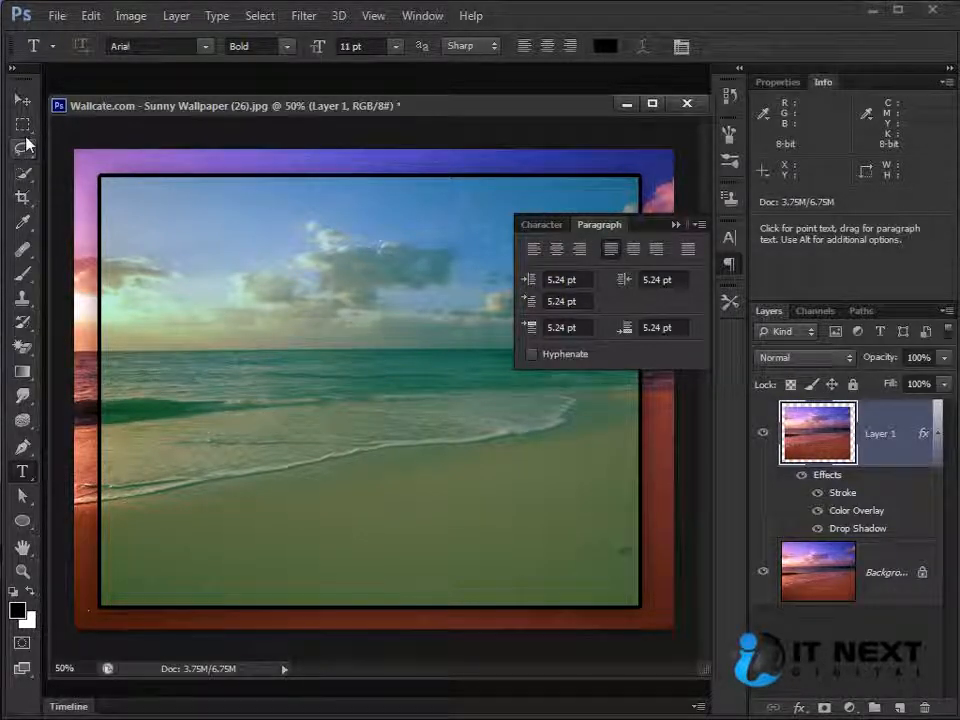
# - Draw a circular path about 1.9 units wide in the middle of the photo with the Ellipse tool in Path mode
pyautogui.click(21, 527)
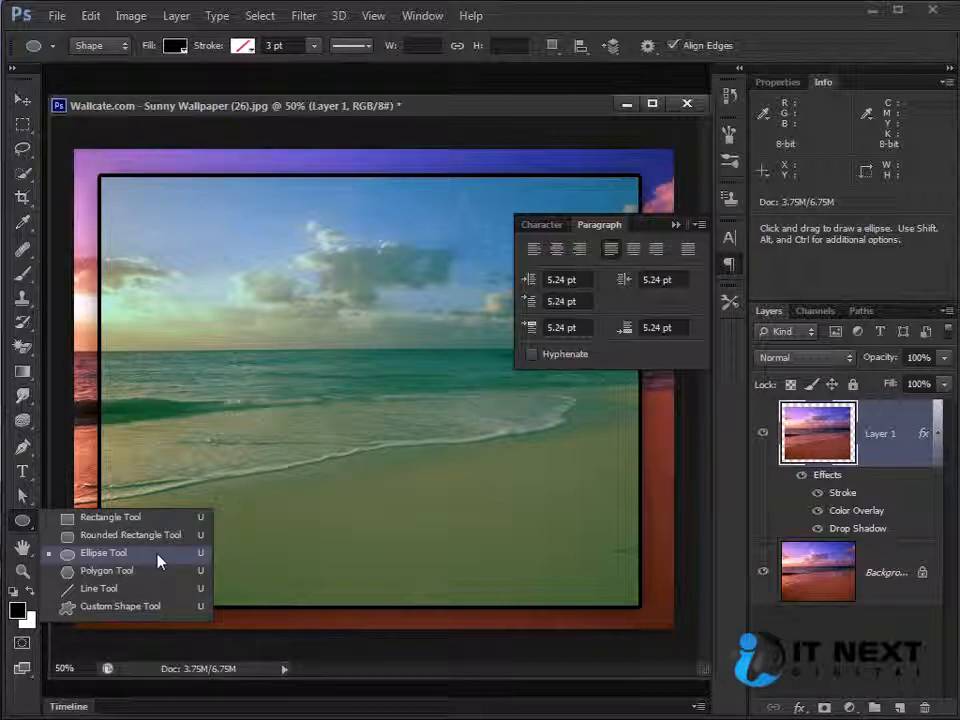
pyautogui.click(155, 558)
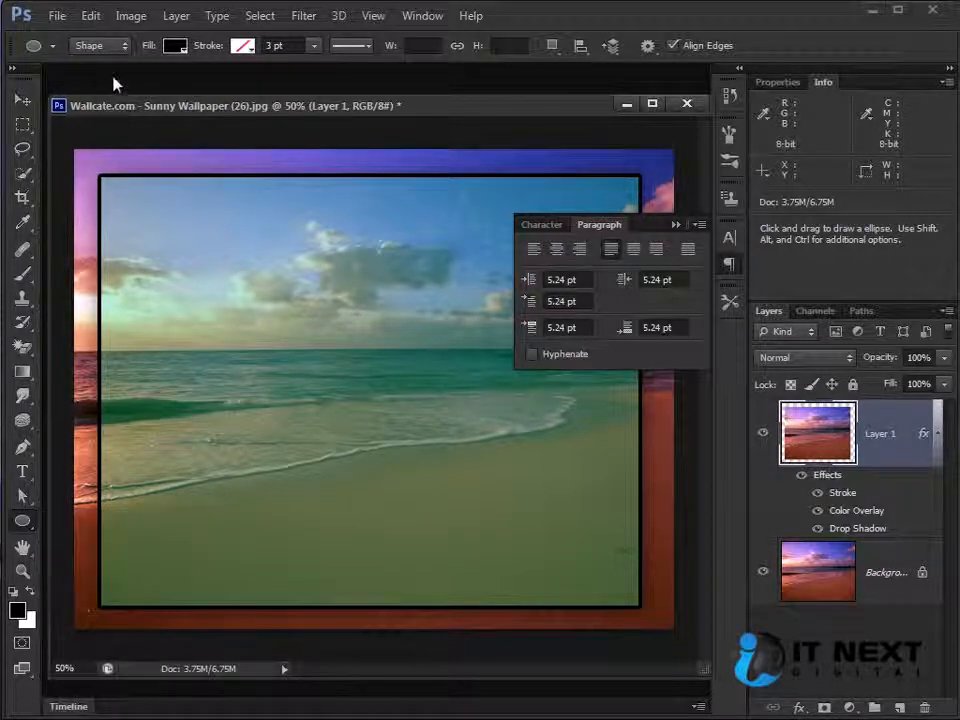
pyautogui.click(122, 45)
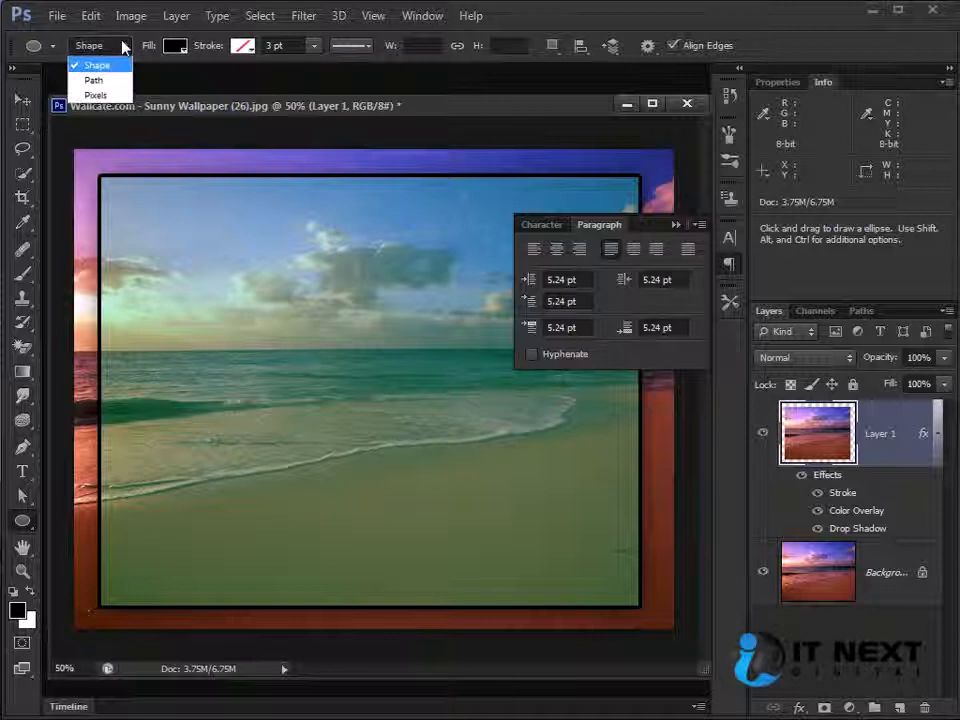
pyautogui.click(117, 84)
pyautogui.moveTo(243, 254); pyautogui.dragTo(564, 561)
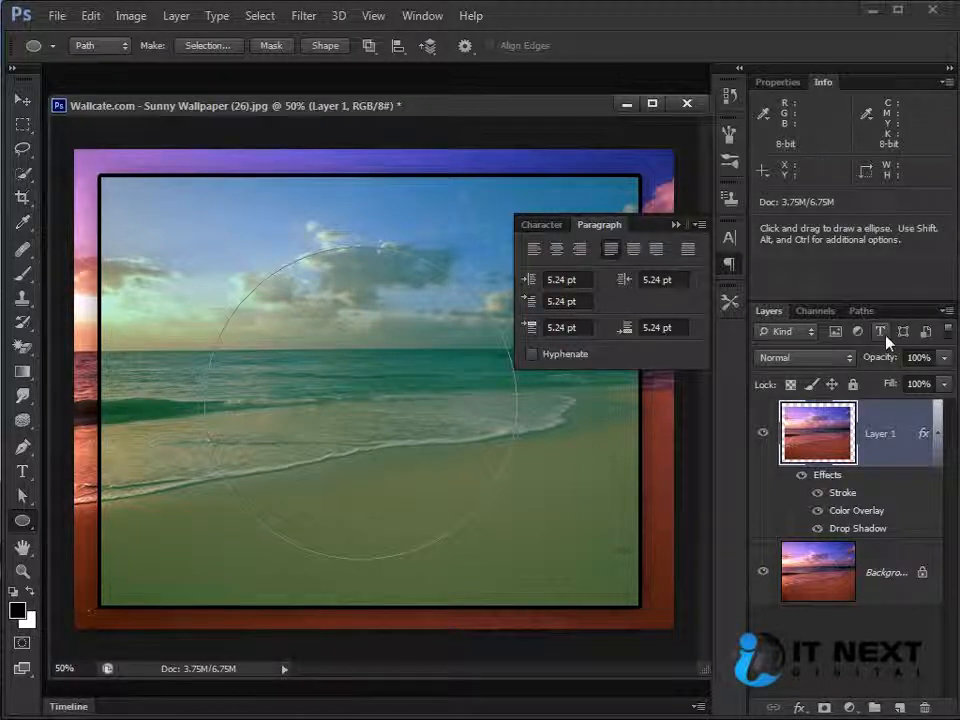
pyautogui.click(862, 311)
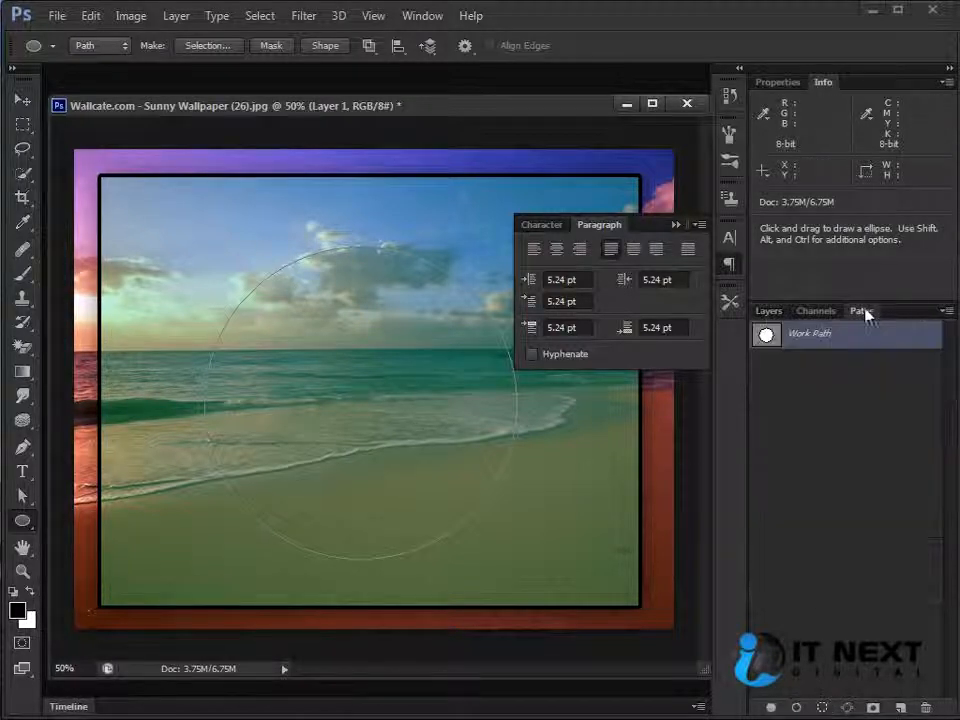
pyautogui.click(769, 312)
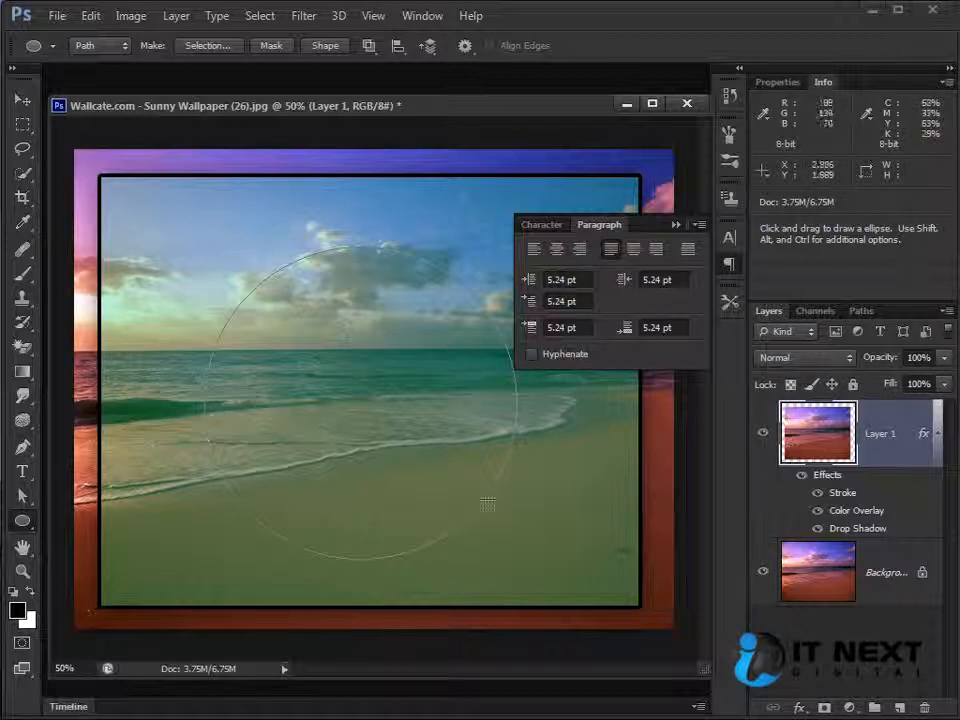
# - Add the horizontal text "A quick brown fox jumps over the lazy dog" along the circular path
pyautogui.click(22, 471)
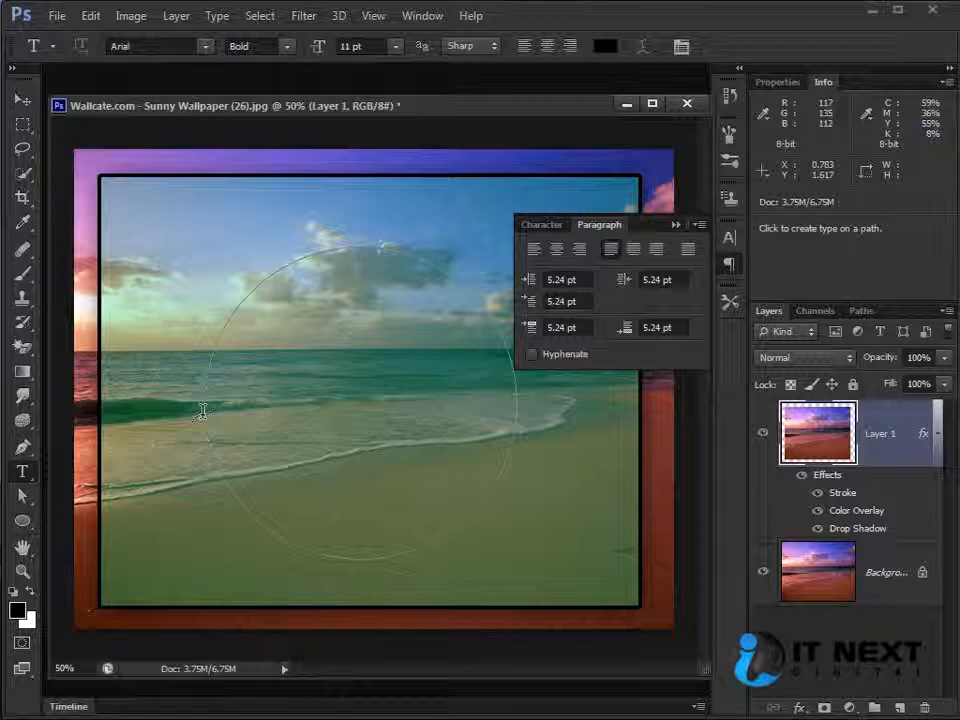
pyautogui.click(202, 411)
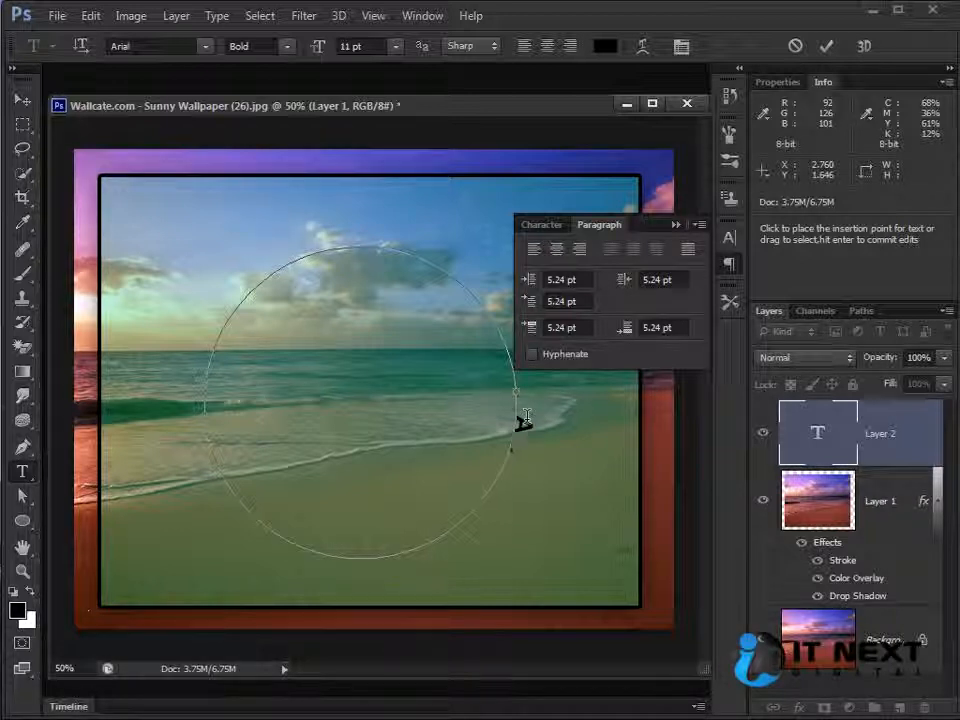
pyautogui.write('uick')
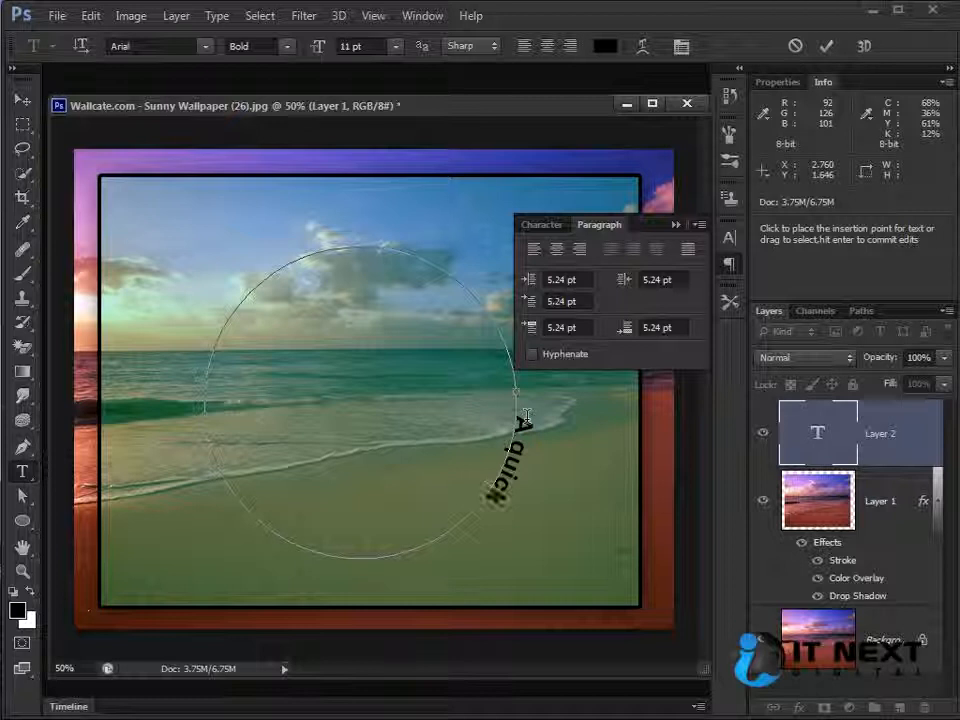
pyautogui.write(' brown fox jumps o')
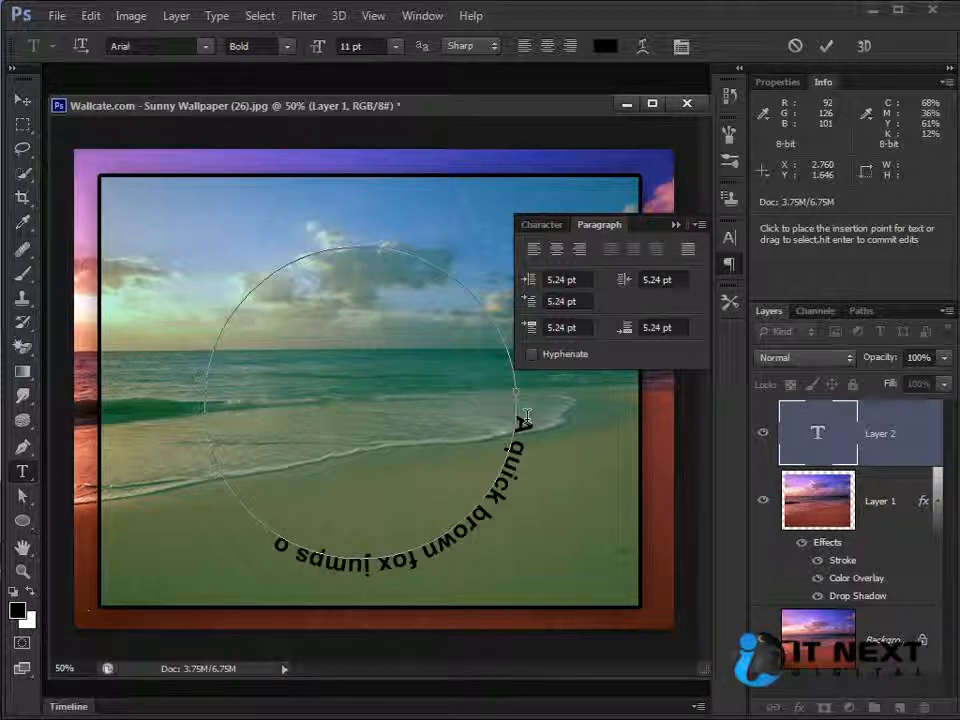
pyautogui.write('ver')
pyautogui.press('BackSpace')
pyautogui.press('BackSpace')
pyautogui.press('BackSpace')
pyautogui.press('BackSpace')
pyautogui.press('BackSpace')
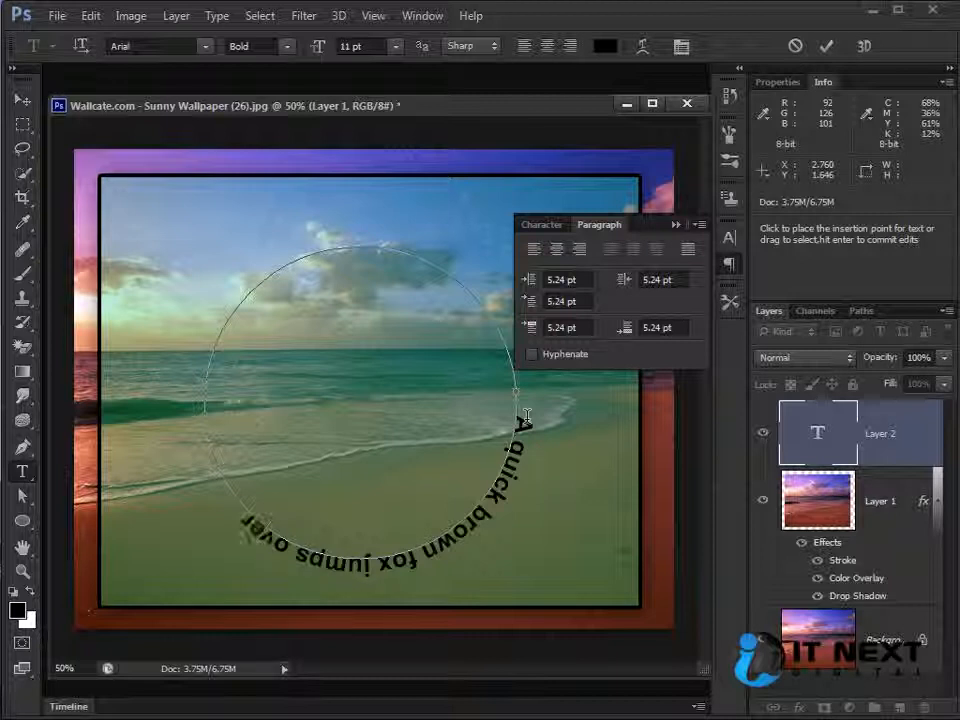
pyautogui.write('over the lazy dog')
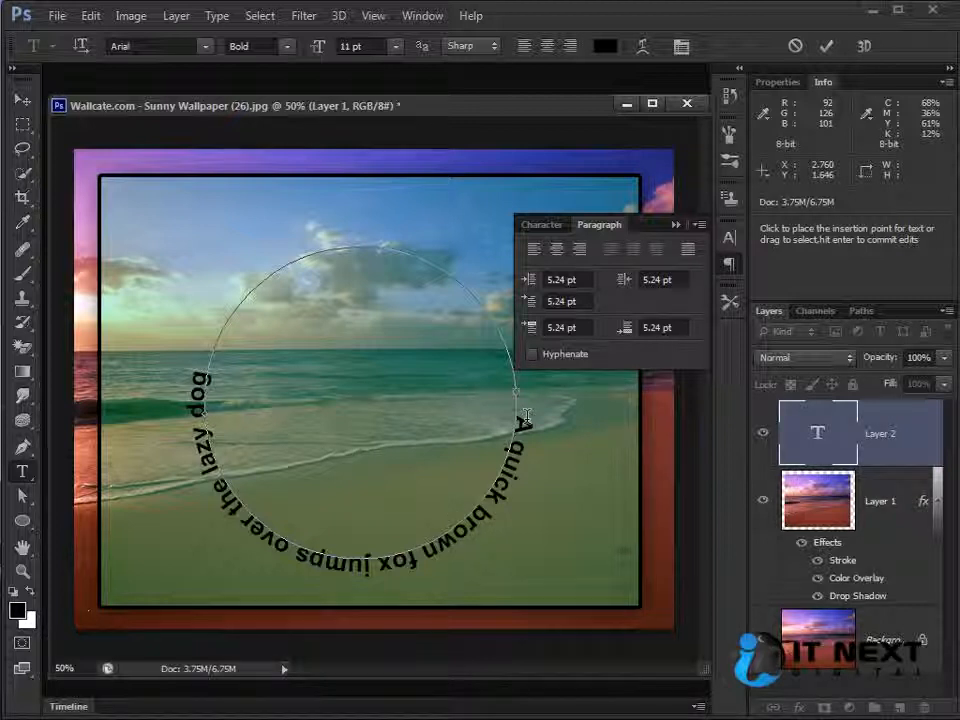
# - Select the whole sentence on the circular path and enlarge its font size to 21 pt
pyautogui.moveTo(200, 374); pyautogui.dragTo(520, 424)
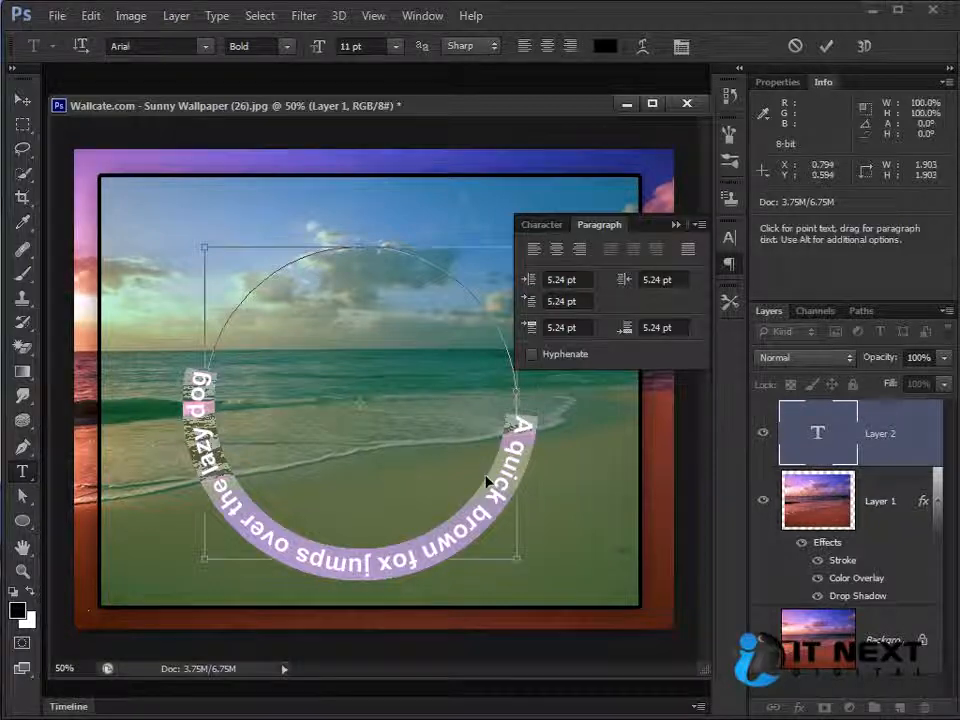
pyautogui.hotkey('ctrl', 'shift', '.')
pyautogui.hotkey('ctrl', 'shift', '.')
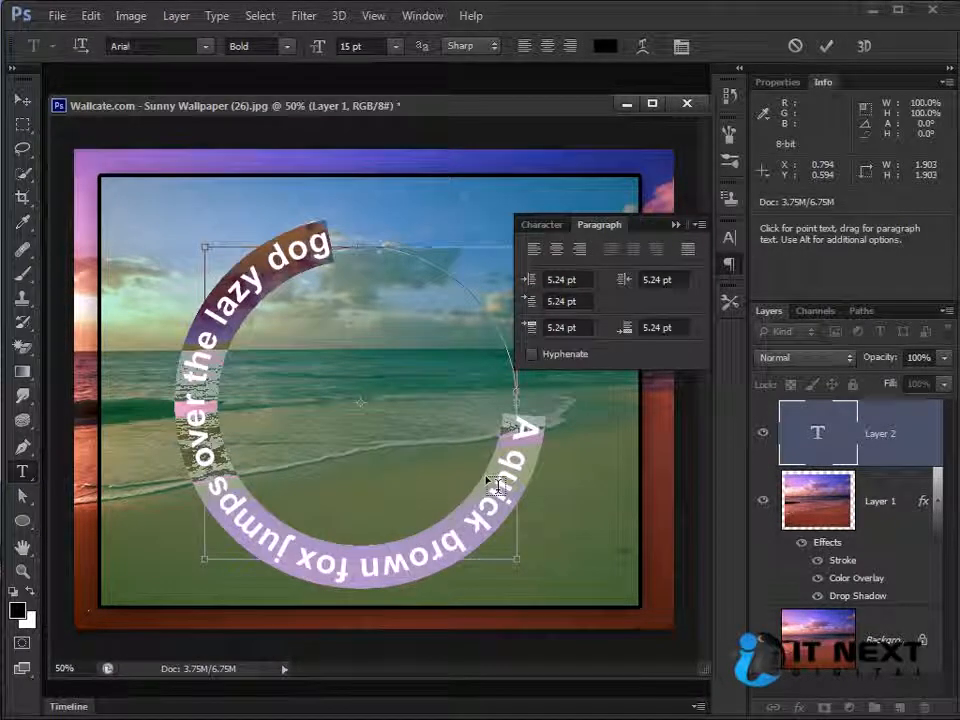
pyautogui.hotkey('ctrl', 'shift', '.')
pyautogui.hotkey('ctrl', 'shift', '.')
pyautogui.hotkey('ctrl', 'shift', '.')
pyautogui.hotkey('ctrl', 'shift', '.')
pyautogui.hotkey('ctrl', 'shift', '.')
pyautogui.hotkey('ctrl', 'shift', '.')
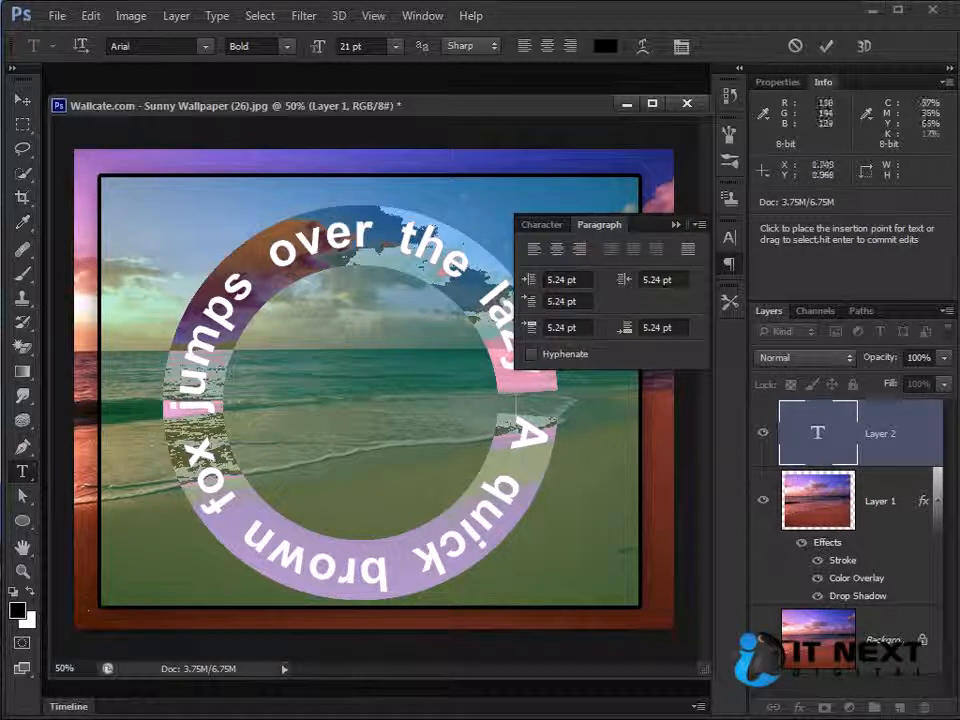
# - Undo the move and creation of the circular text, and make Layer 1 the active layer
pyautogui.click(21, 100)
pyautogui.moveTo(383, 254)
pyautogui.mouseDown()
pyautogui.moveTo(334, 238)
pyautogui.moveTo(374, 239)
pyautogui.mouseUp()
pyautogui.hotkey('ctrl', 'z')
pyautogui.hotkey('ctrl', 'alt', 'z')
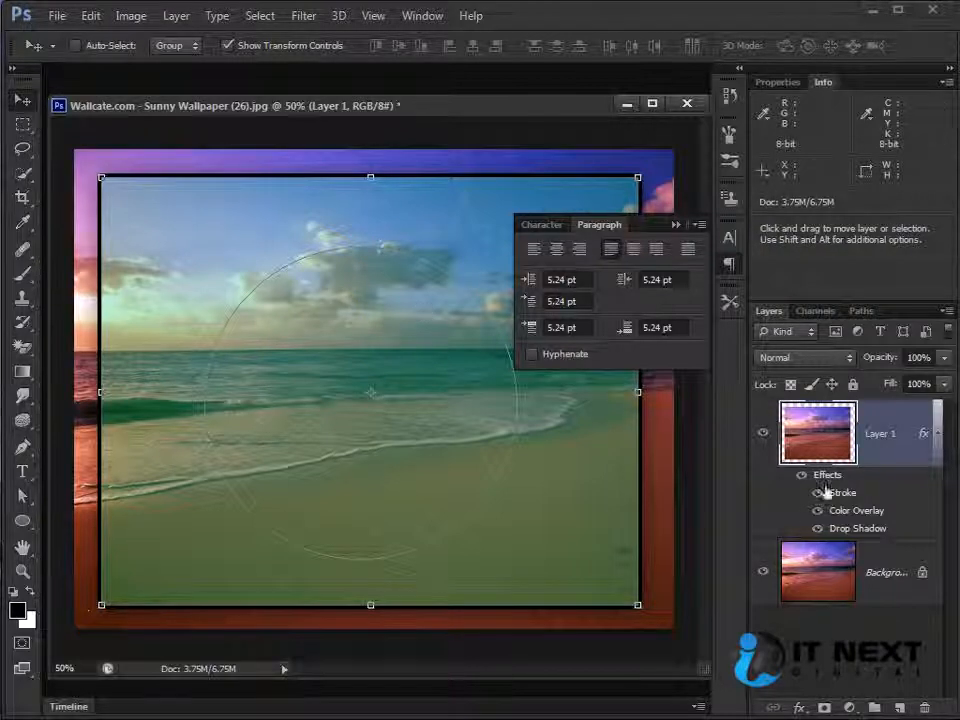
pyautogui.click(831, 570)
pyautogui.click(822, 458)
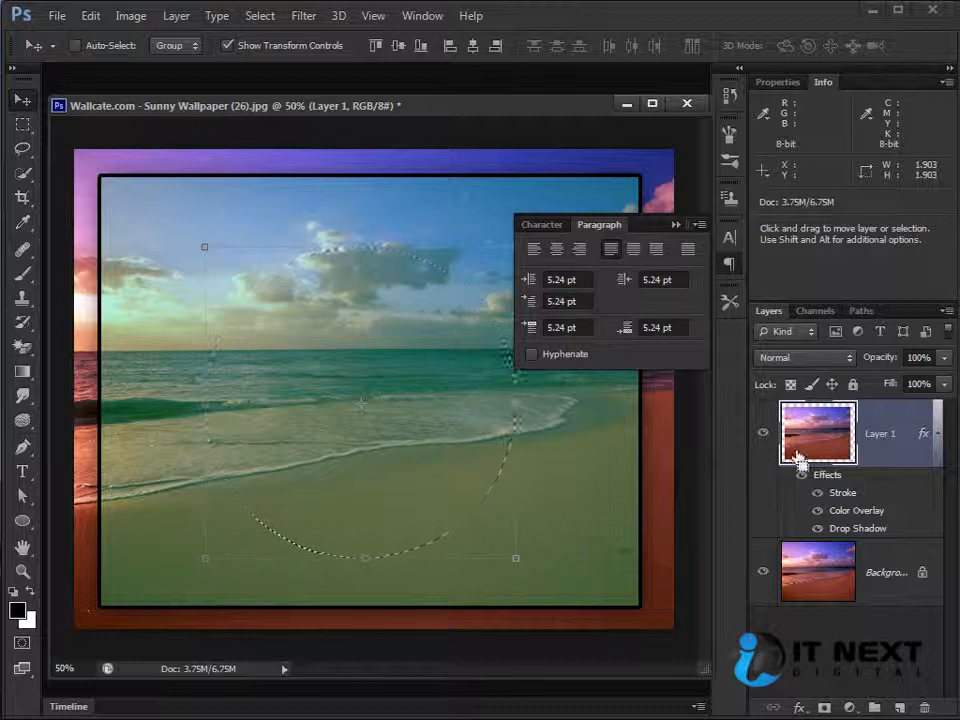
# - Place the letter "A" over the middle of the photo with the Horizontal Type Mask tool
pyautogui.moveTo(22, 471); pyautogui.dragTo(120, 506)
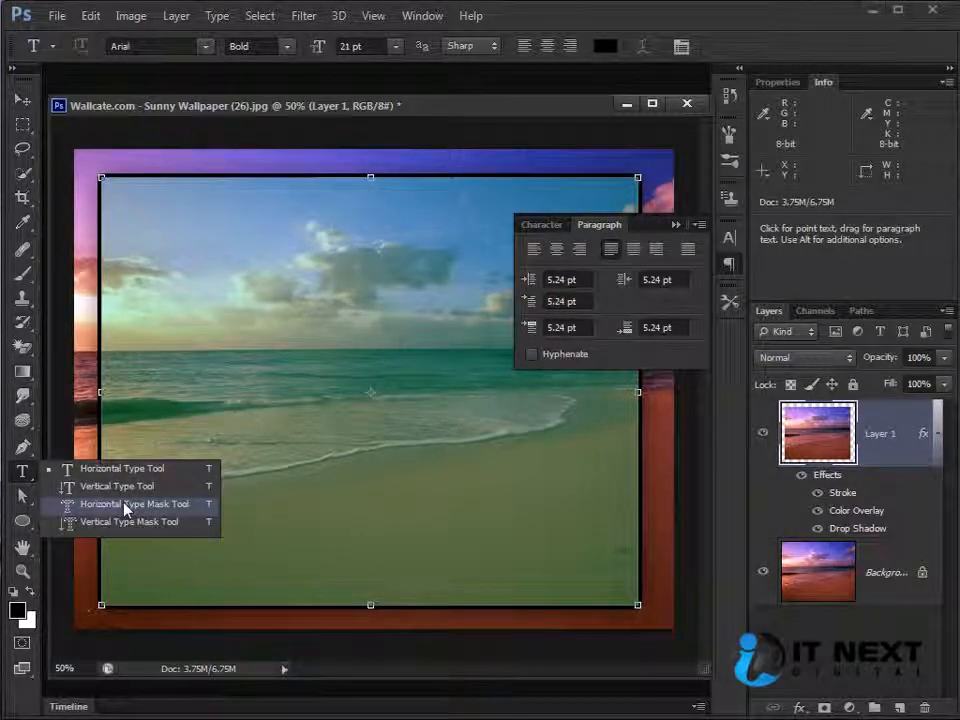
pyautogui.moveTo(156, 509); pyautogui.dragTo(158, 507)
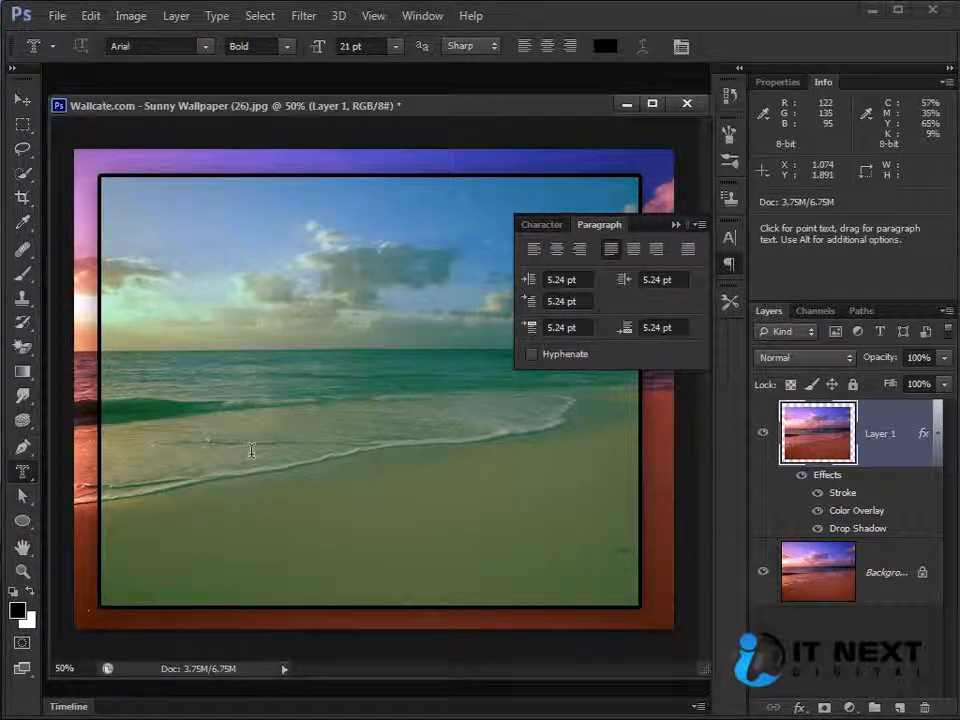
pyautogui.click(283, 440)
pyautogui.write('A')
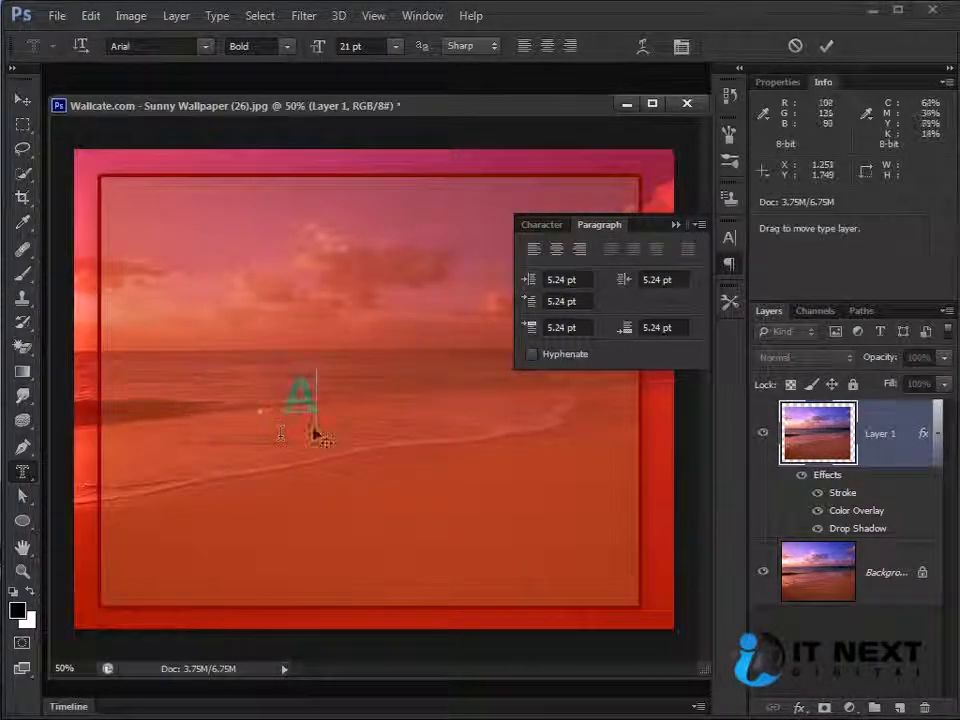
# - Select the letter of the type mask and set its font size to 150 pt
pyautogui.hotkey('ctrl', 'a')
pyautogui.click(395, 46)
pyautogui.click(386, 345)
pyautogui.click(396, 46)
pyautogui.click(384, 364)
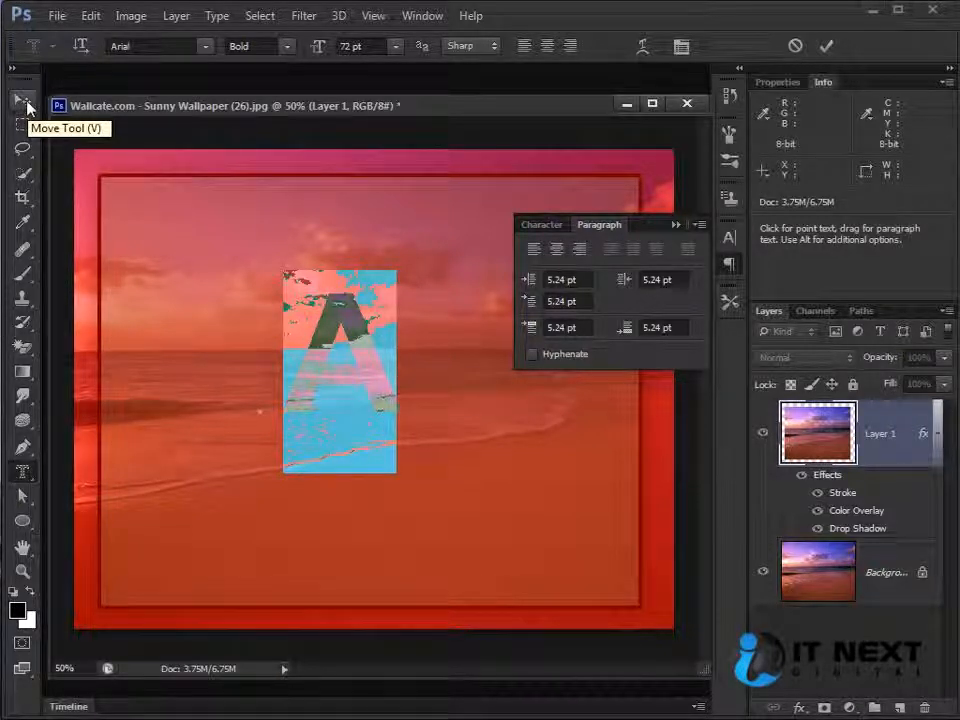
pyautogui.click(345, 46)
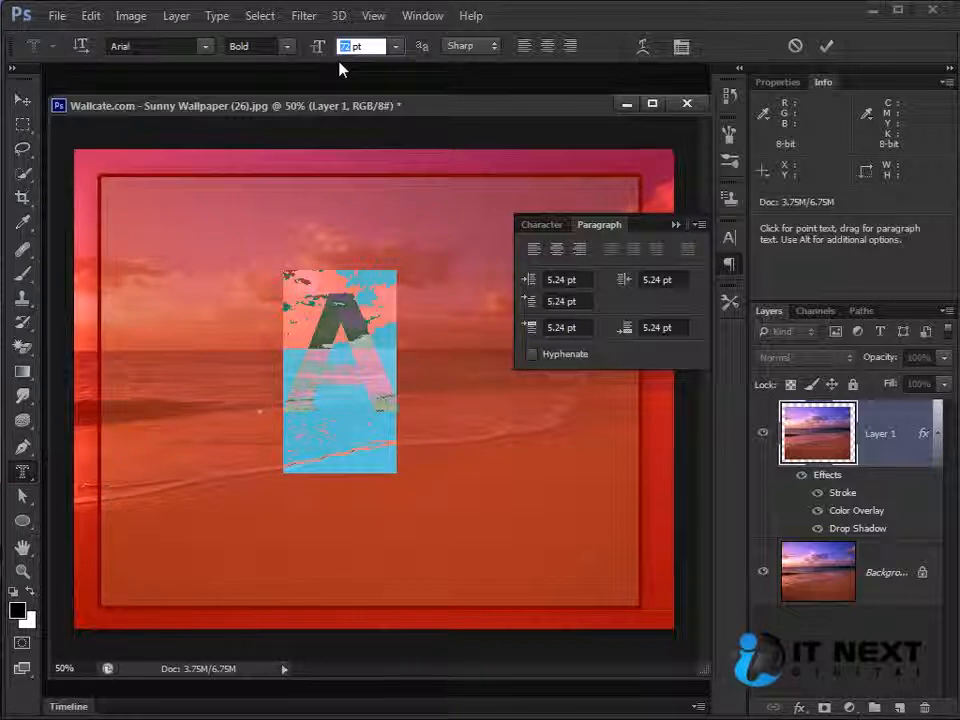
pyautogui.write('150')
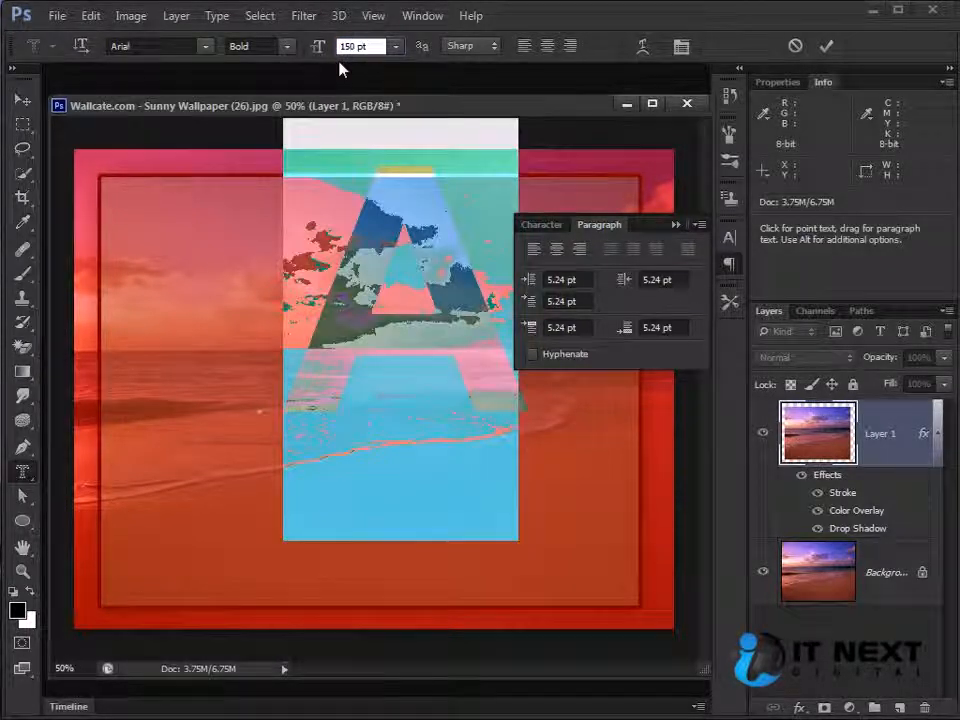
# - Move the A-shaped selection outline to the centre of the framed photo and convert it into a work path
pyautogui.click(22, 124)
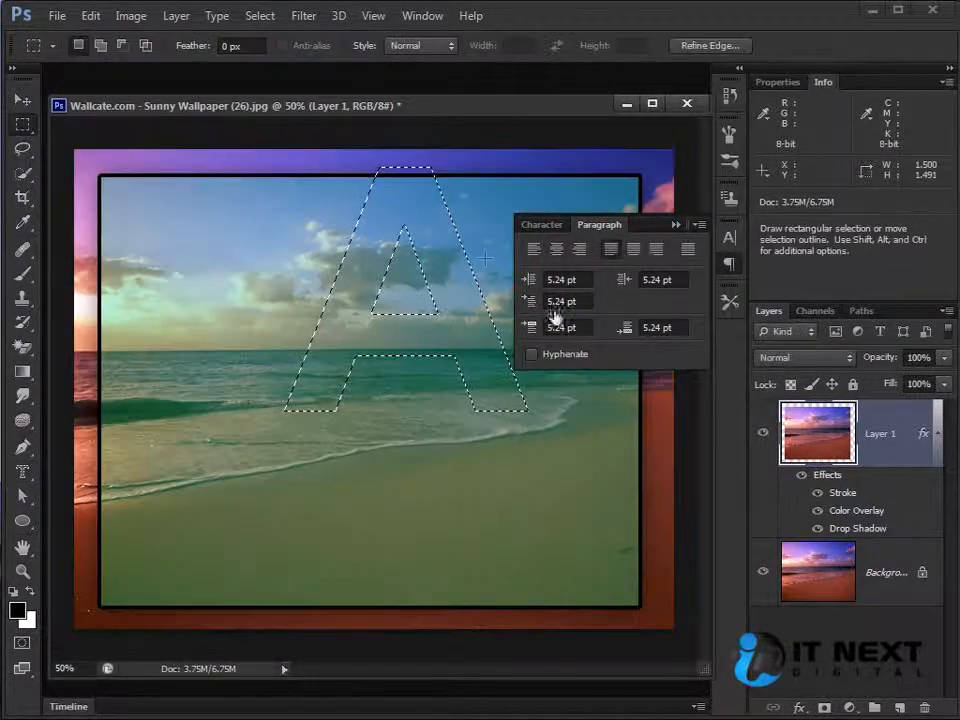
pyautogui.moveTo(396, 199); pyautogui.dragTo(355, 298)
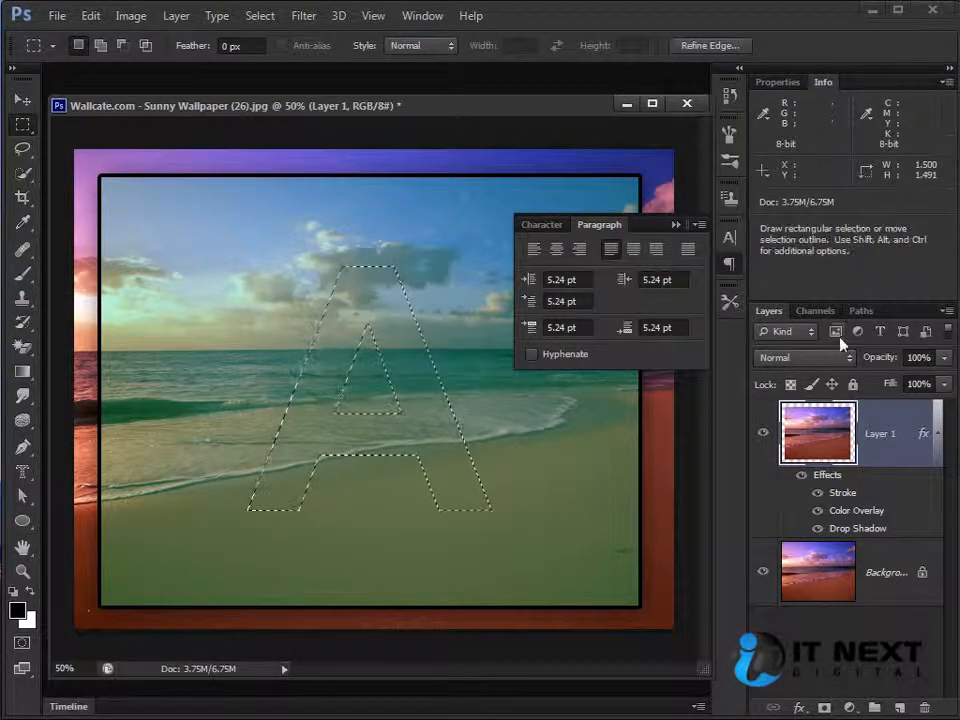
pyautogui.click(861, 311)
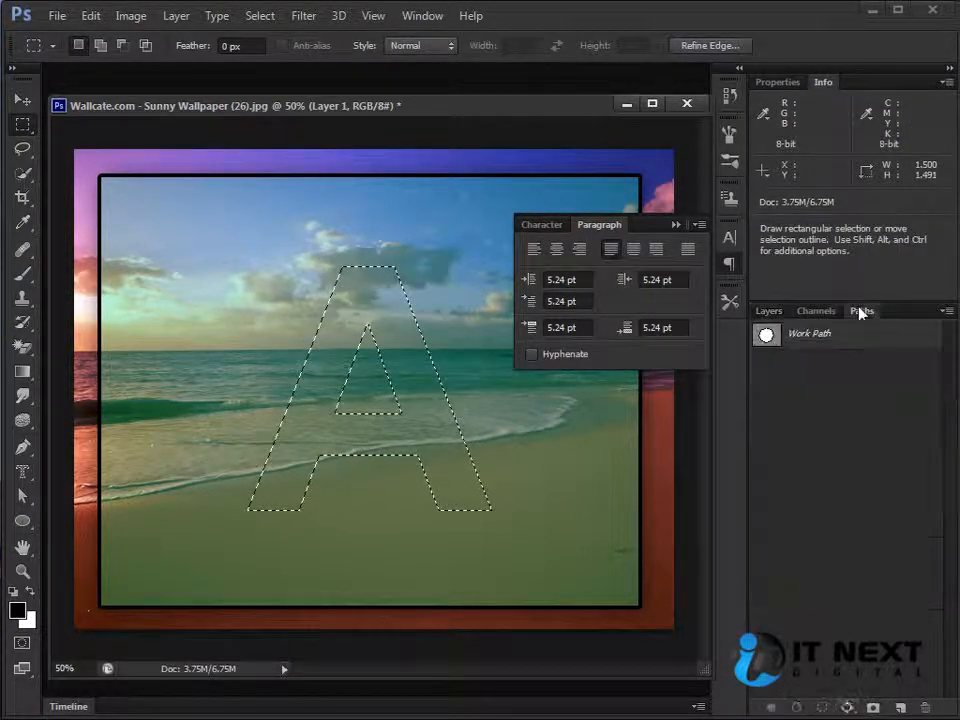
pyautogui.click(846, 708)
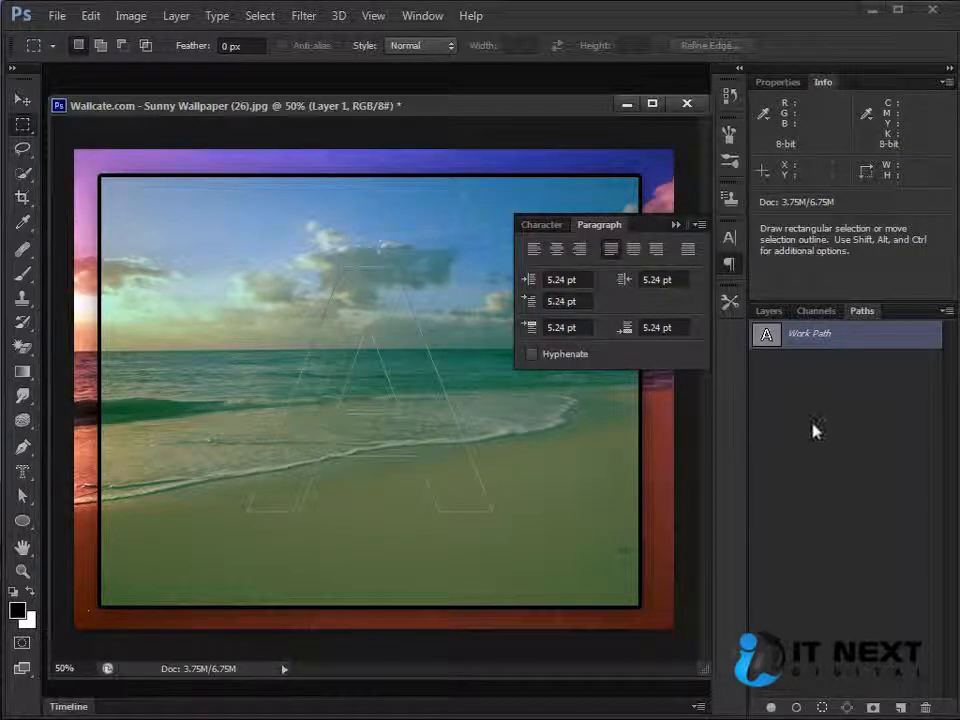
# - Start horizontal text on the outline of the A-shaped path and set its font size to 30 pt
pyautogui.click(22, 472)
pyautogui.click(126, 465)
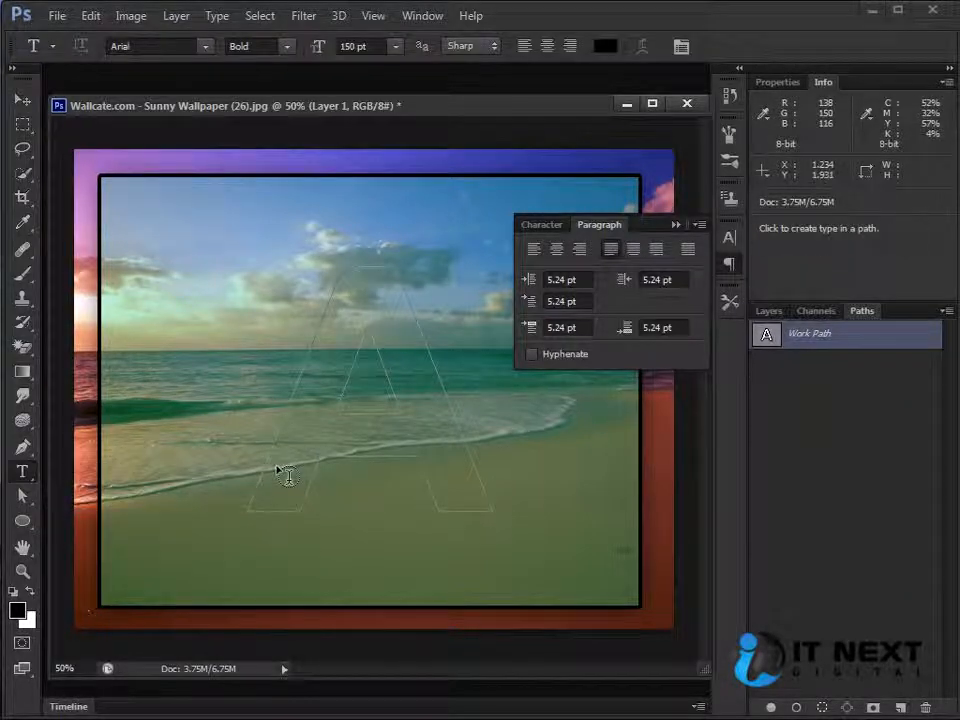
pyautogui.click(254, 489)
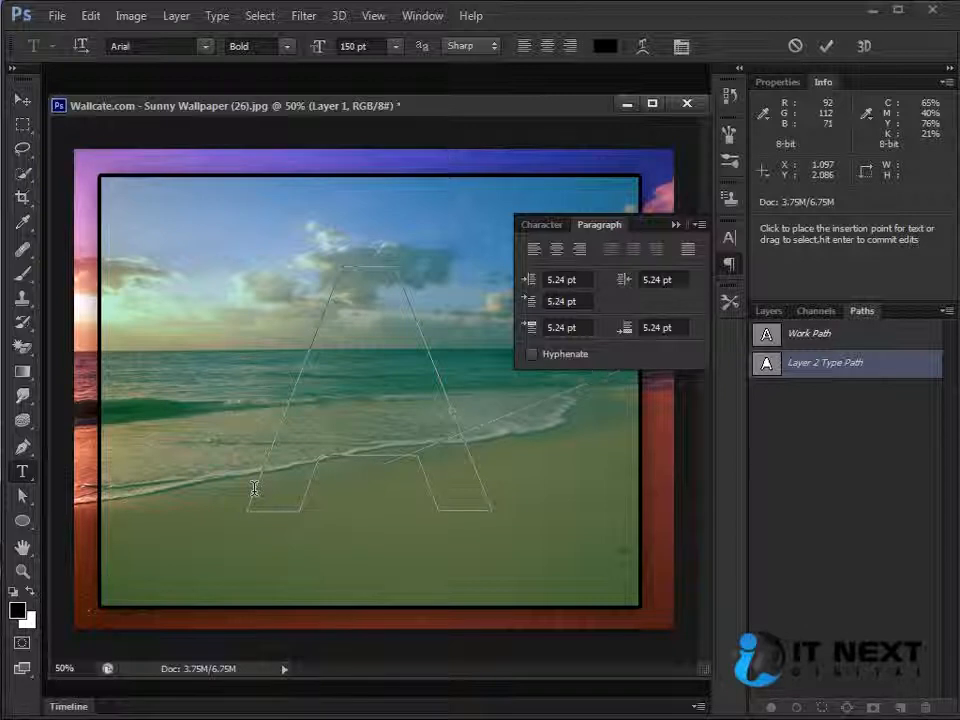
pyautogui.click(358, 46)
pyautogui.write('30')
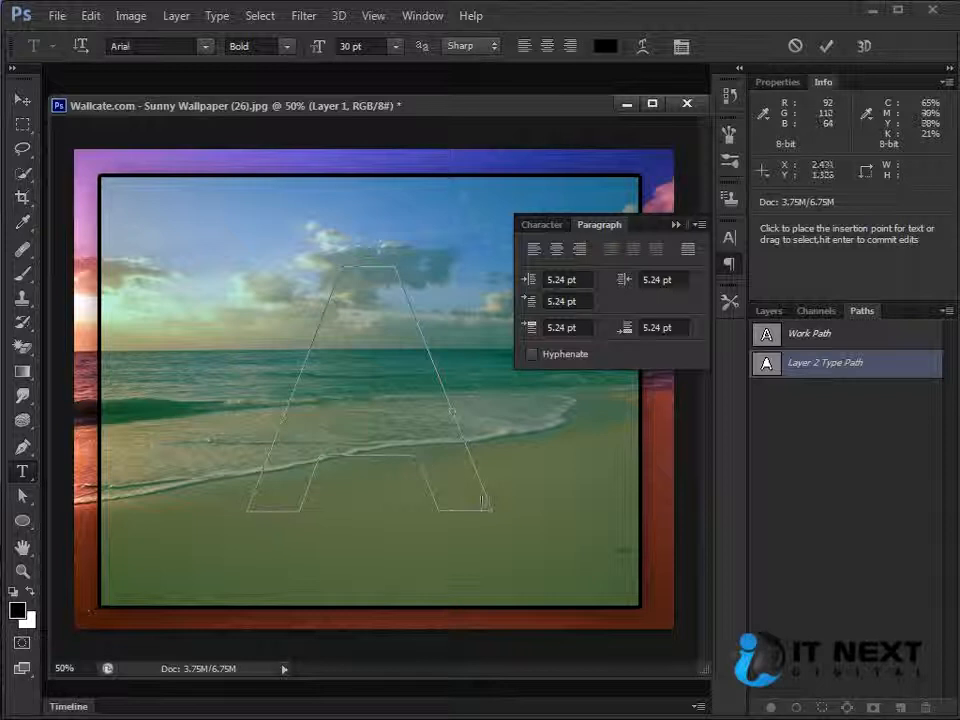
# - Enter the sentence "A quick brown fox jumps over the lazy dog" along the A-shaped path
pyautogui.write('A')
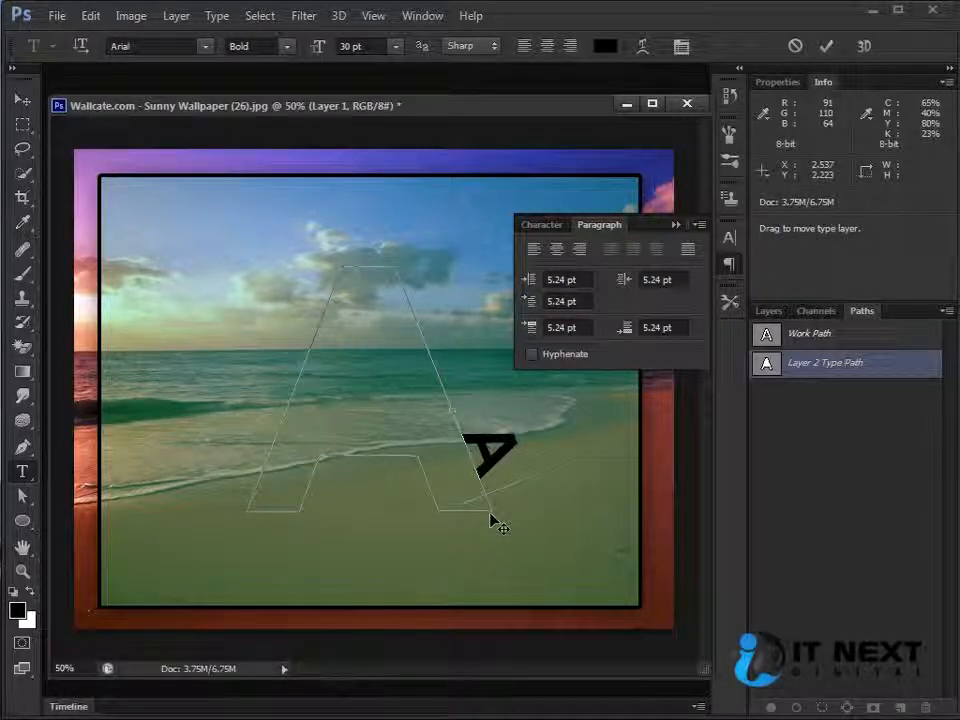
pyautogui.write(' quic')
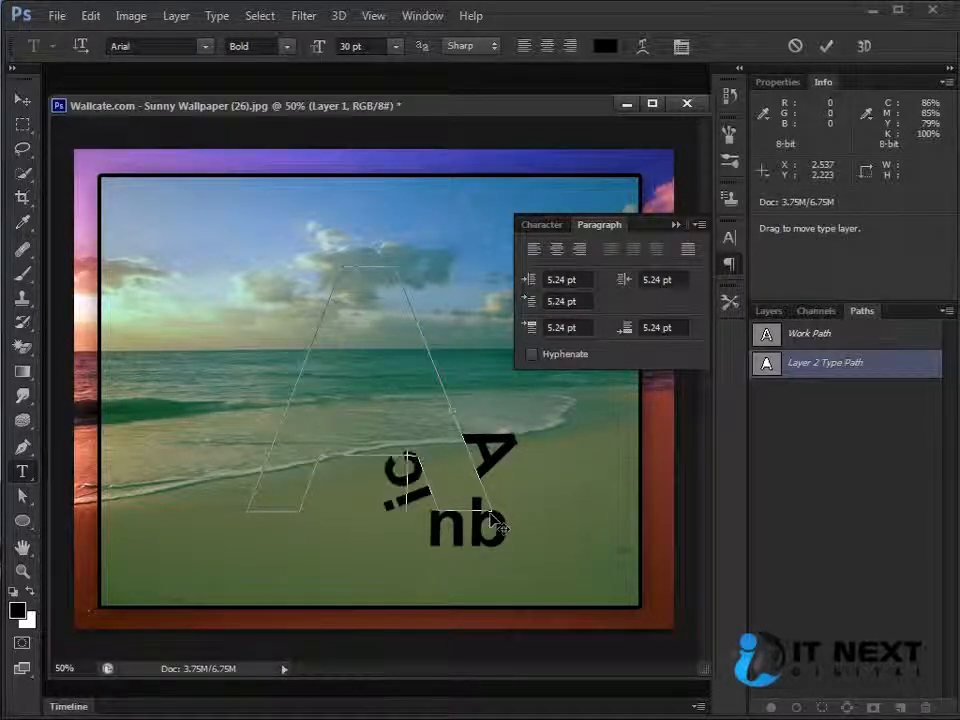
pyautogui.write('k bro')
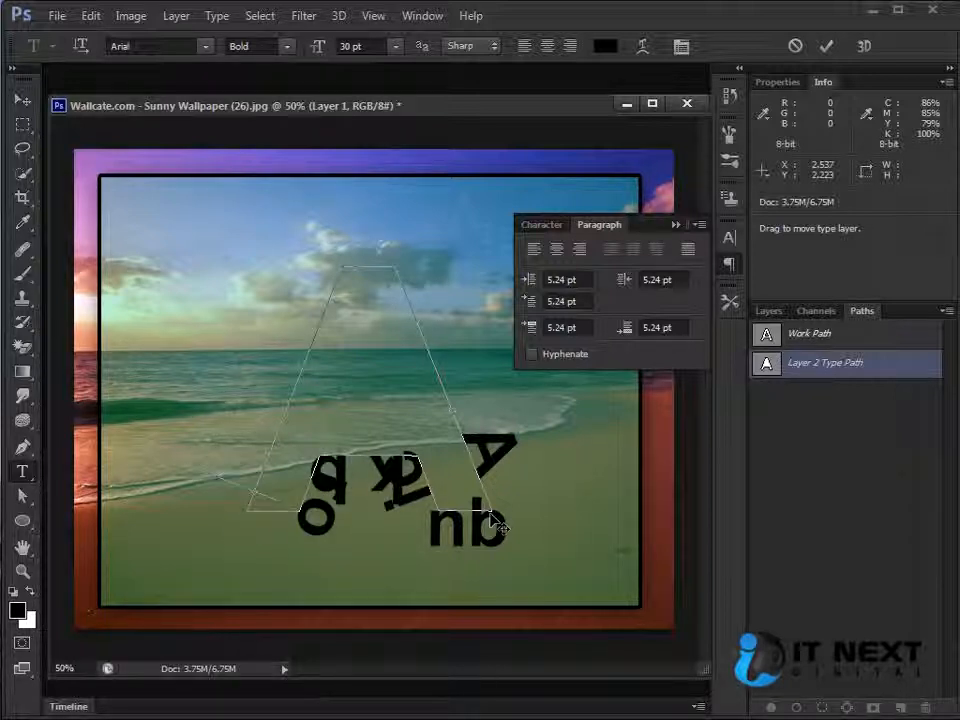
pyautogui.write('wn fox')
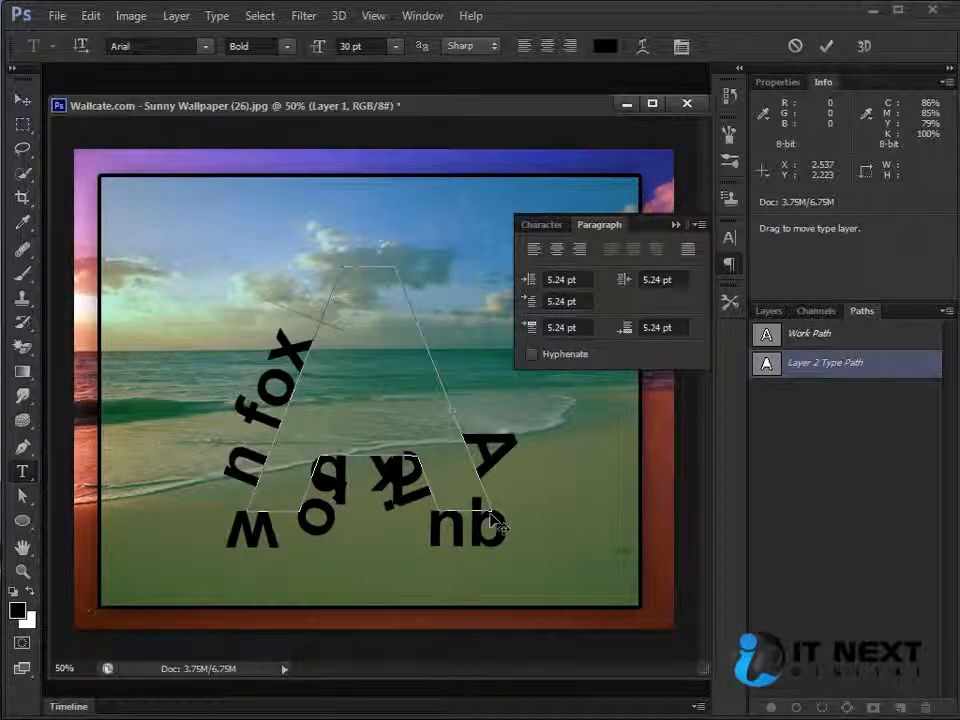
pyautogui.write(' j')
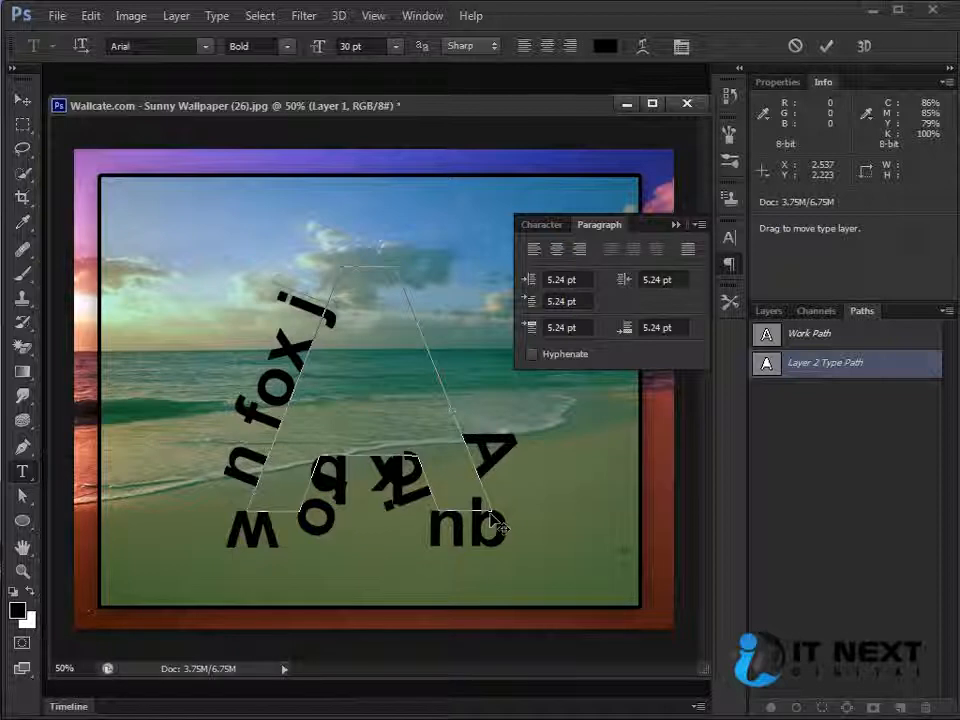
pyautogui.write('umps o')
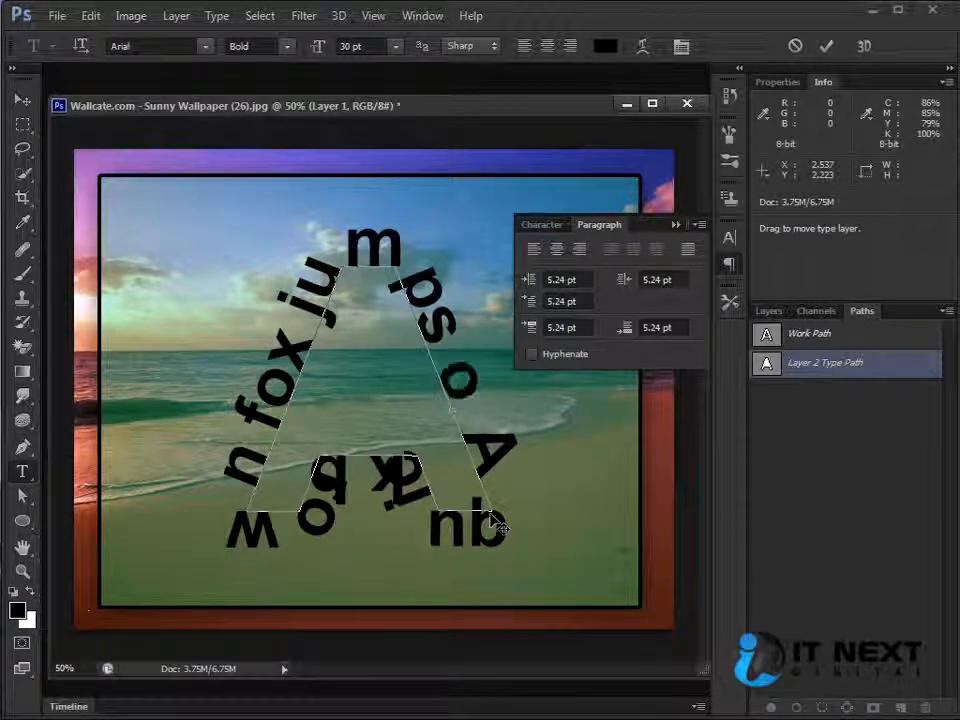
pyautogui.write('v')
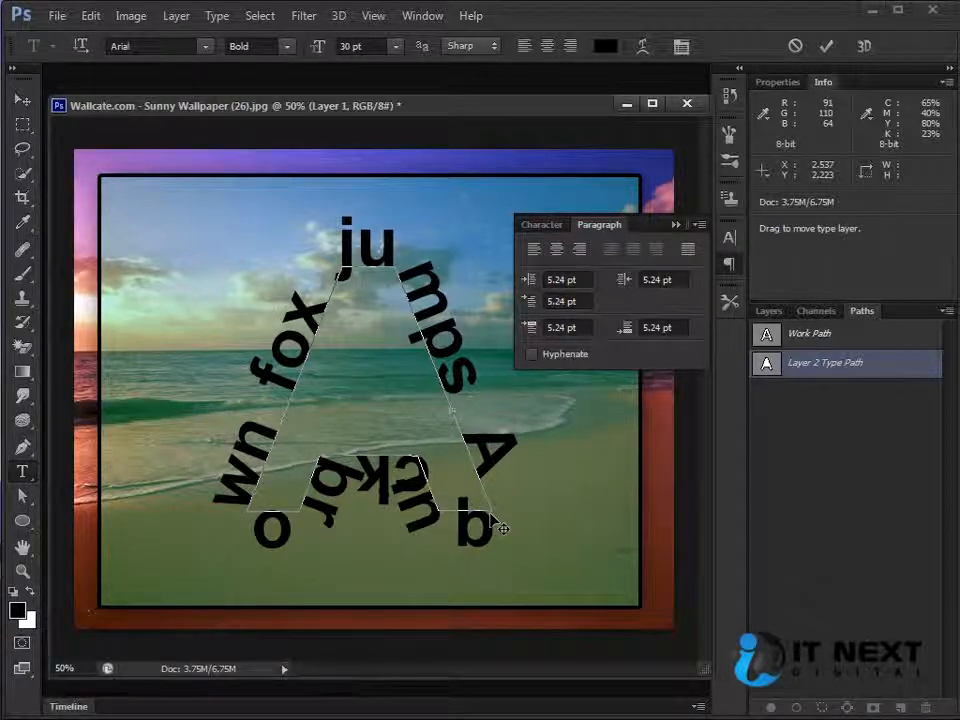
# - Select all of the text on the A-shaped path and set its font size to 10 pt
pyautogui.hotkey('ctrl', 'a')
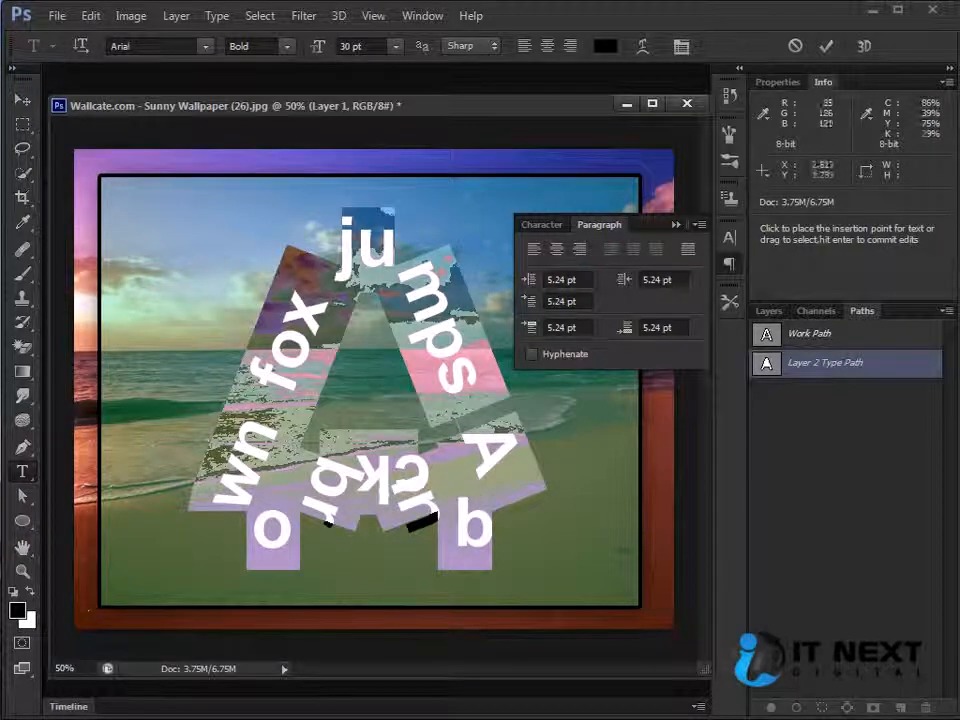
pyautogui.click(395, 46)
pyautogui.click(399, 163)
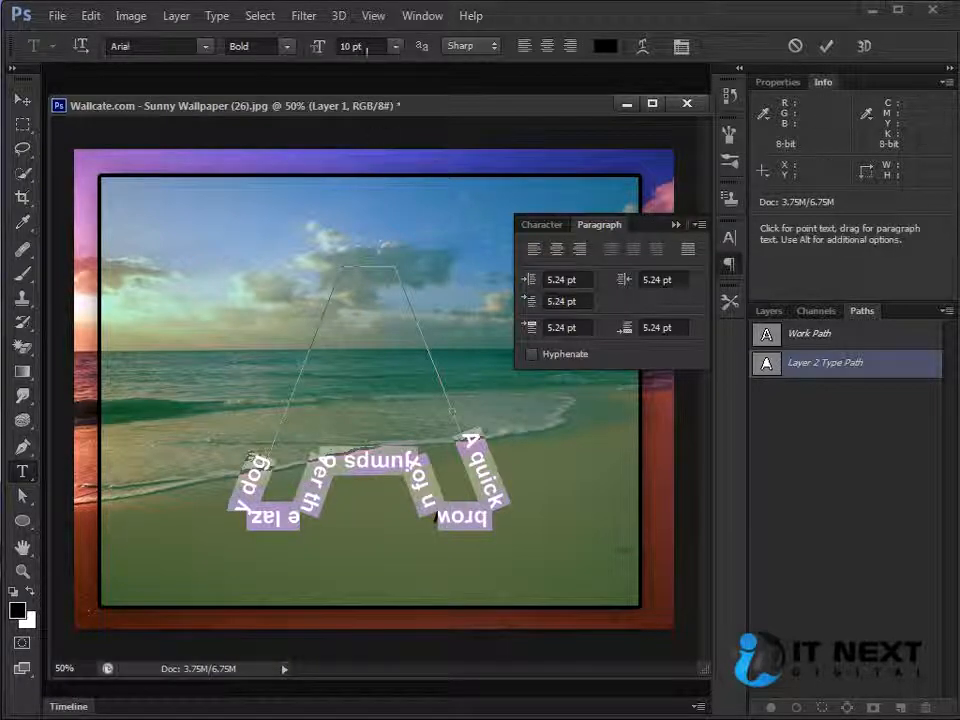
pyautogui.click(397, 47)
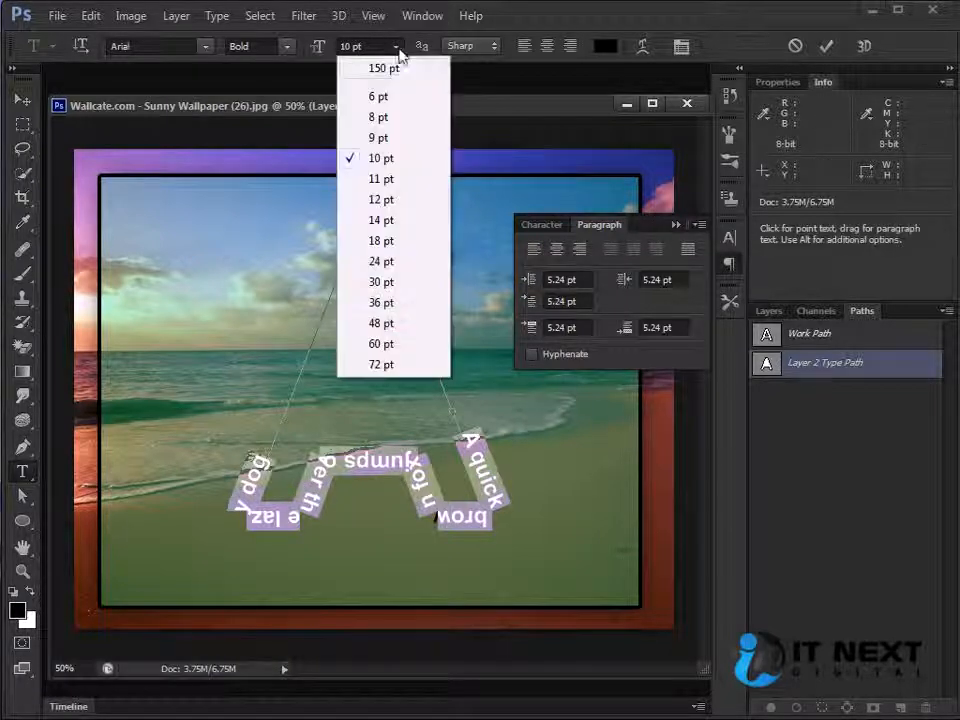
pyautogui.click(517, 14)
# - Slide the sentence along the path so it runs up the A's left side, across the top and down the right side
pyautogui.press('ctrl')
pyautogui.moveTo(470, 436); pyautogui.dragTo(481, 413)
pyautogui.hotkey('ctrl', 'a')
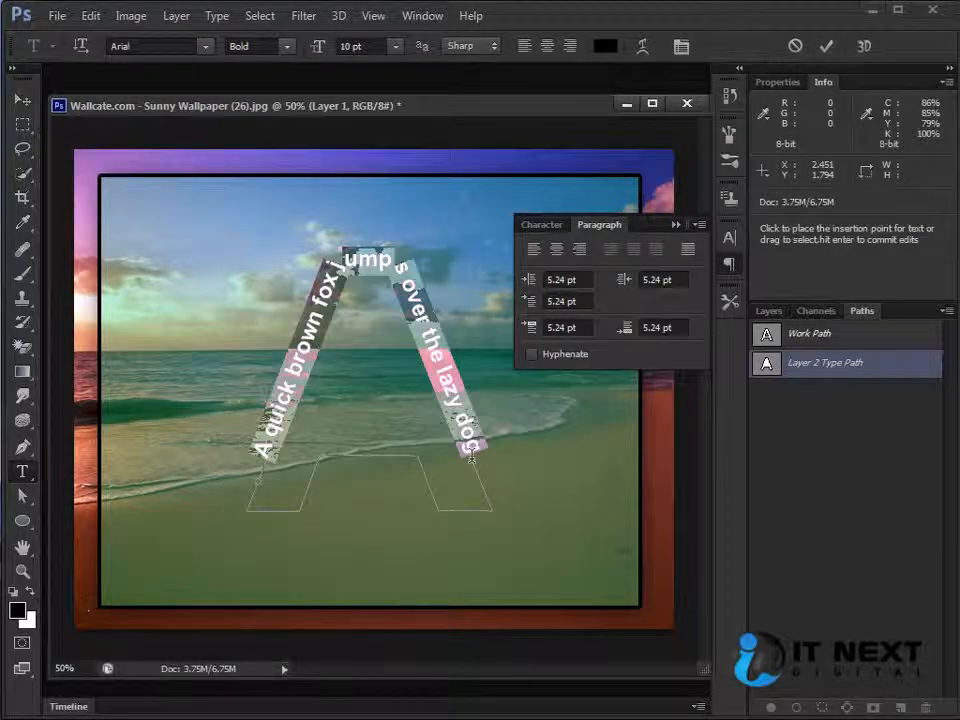
# - Commit the path text and move its layer up and to the left within the framed photo
pyautogui.click(24, 102)
pyautogui.moveTo(479, 393); pyautogui.dragTo(400, 355)
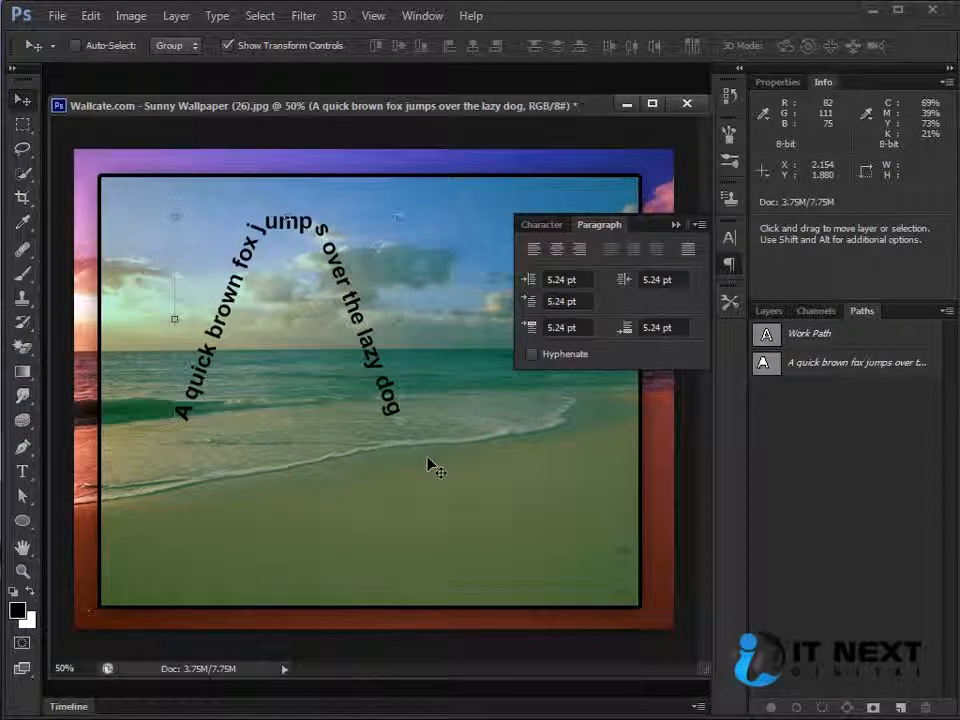
pyautogui.moveTo(395, 400); pyautogui.dragTo(405, 427)
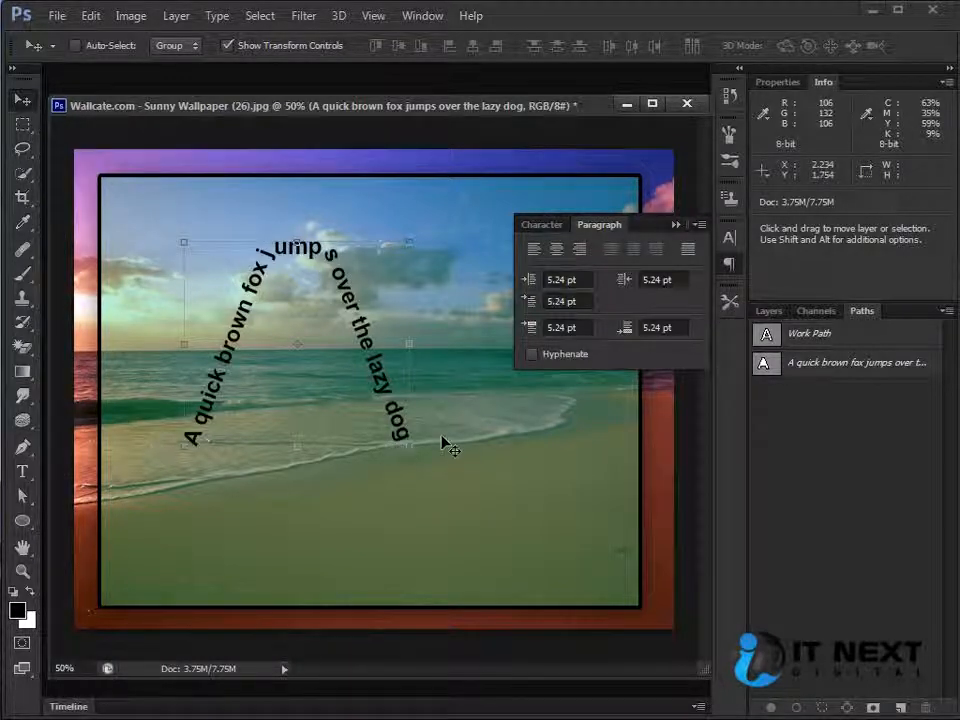
# - Reopen the sentence for editing, shift it slightly along the A-shaped path, and nudge the text layer down and to the left
pyautogui.click(768, 311)
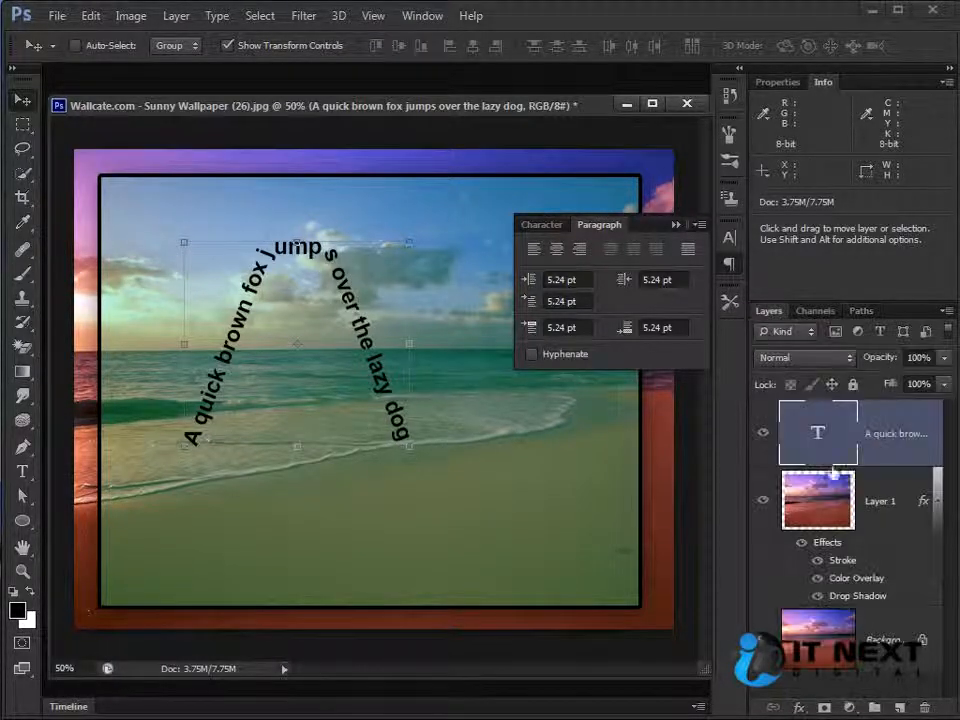
pyautogui.doubleClick(818, 432)
pyautogui.click(309, 325)
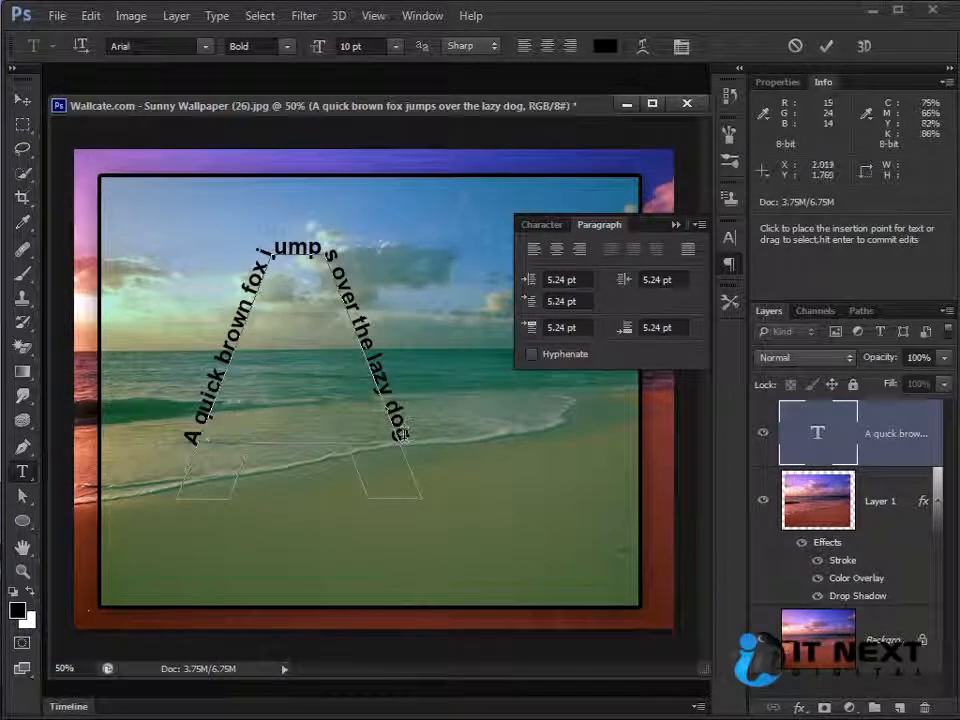
pyautogui.press('ctrl')
pyautogui.moveTo(404, 437); pyautogui.dragTo(406, 393)
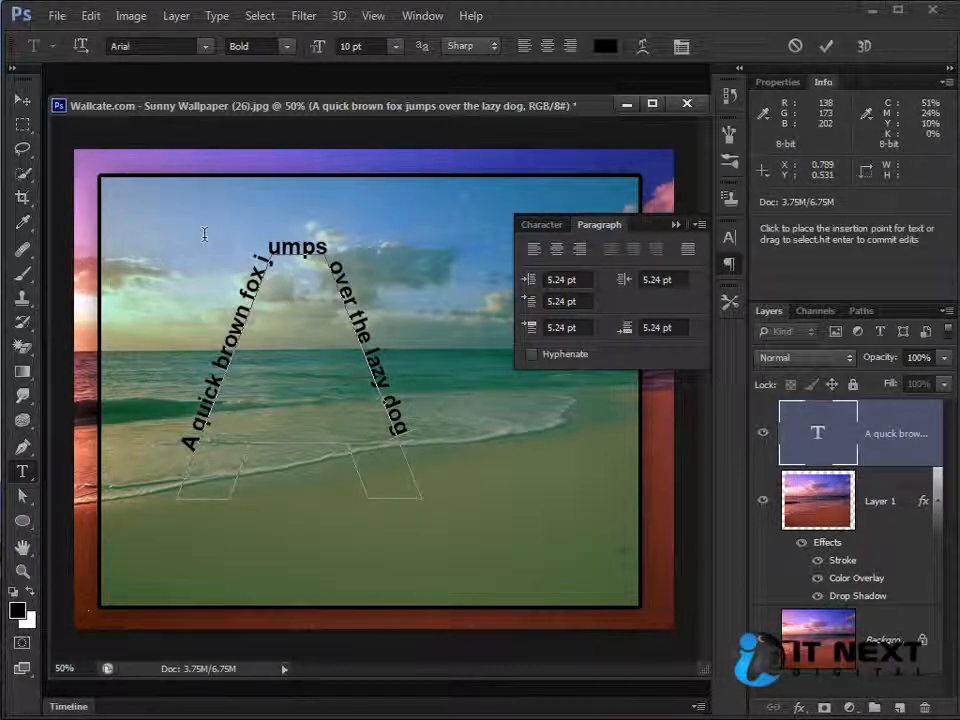
pyautogui.click(21, 99)
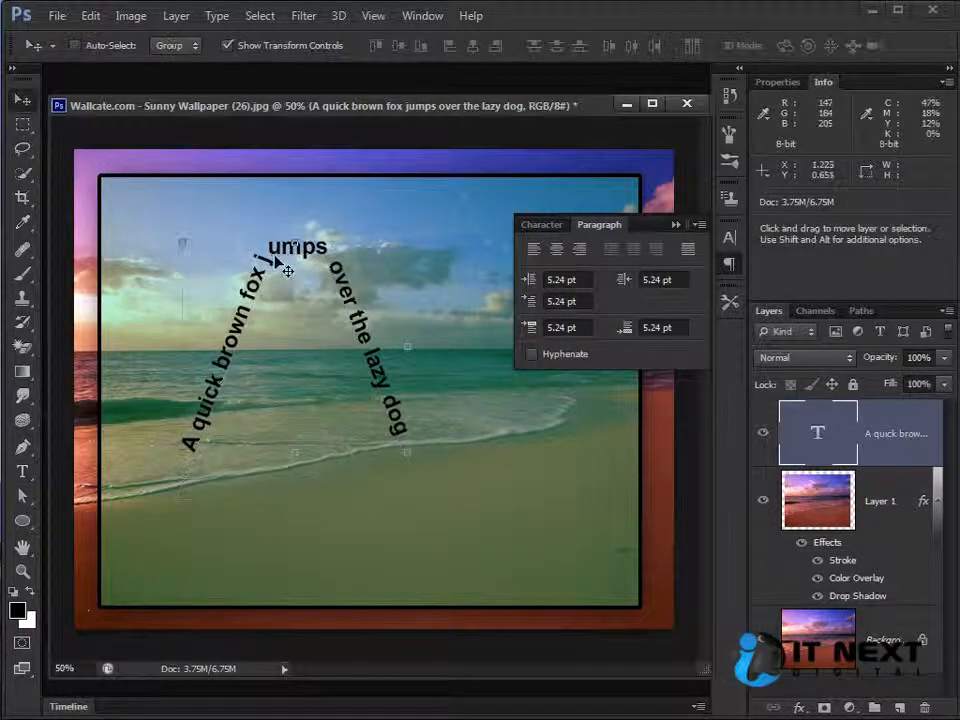
pyautogui.moveTo(365, 320); pyautogui.dragTo(350, 290)
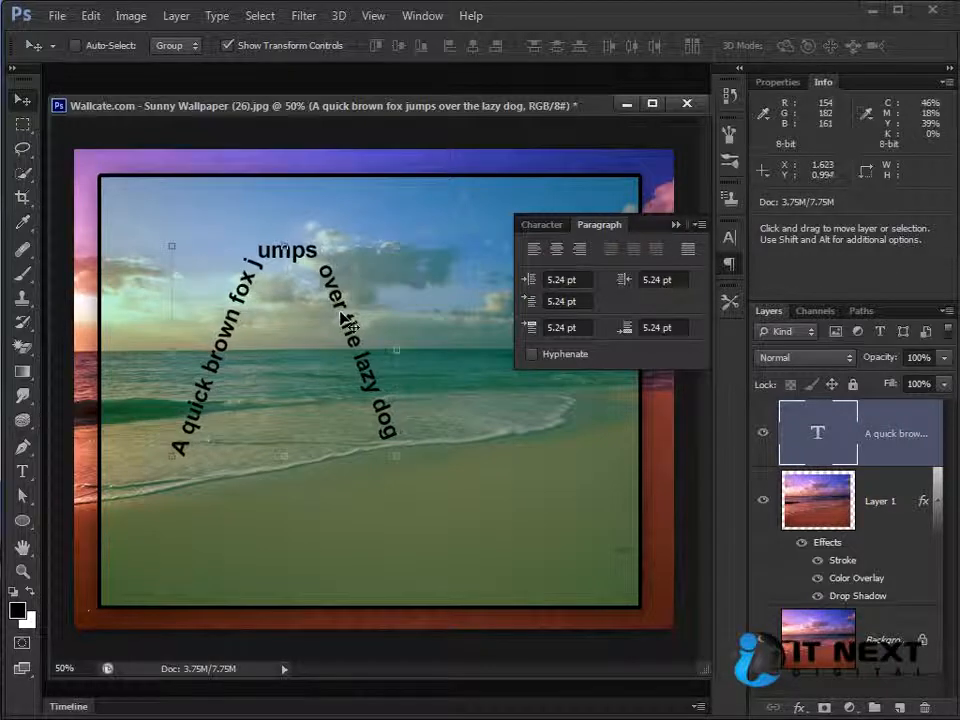
# - Close the beach photo without saving its changes and open the image 3_D-Box.jpeg
pyautogui.press('Delete')
pyautogui.click(686, 104)
pyautogui.click(493, 289)
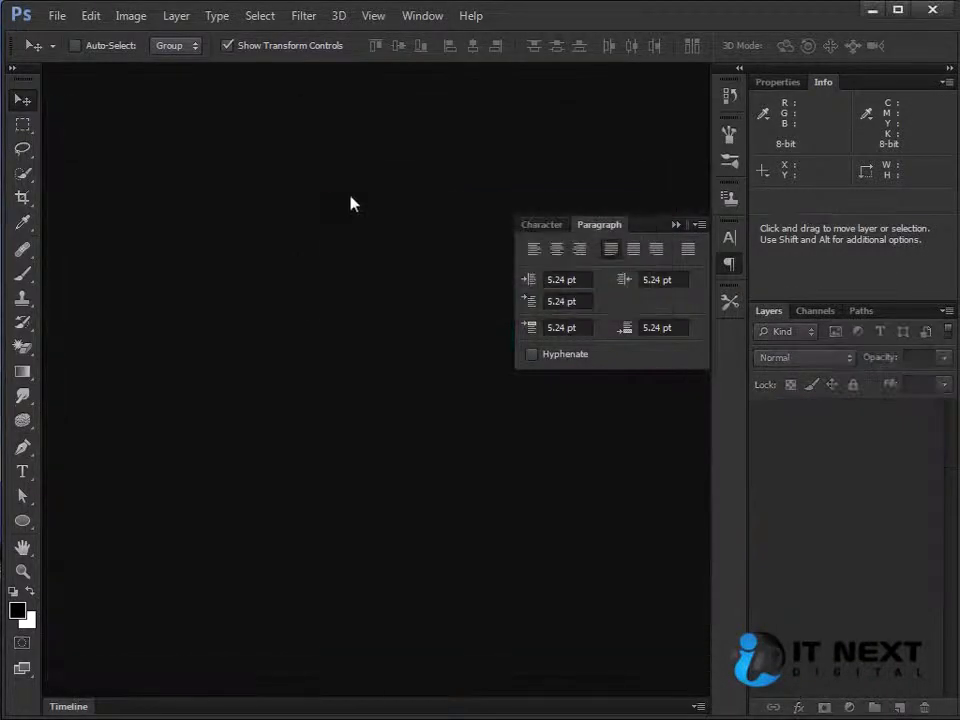
pyautogui.hotkey('ctrl', 'o')
pyautogui.doubleClick(386, 258)
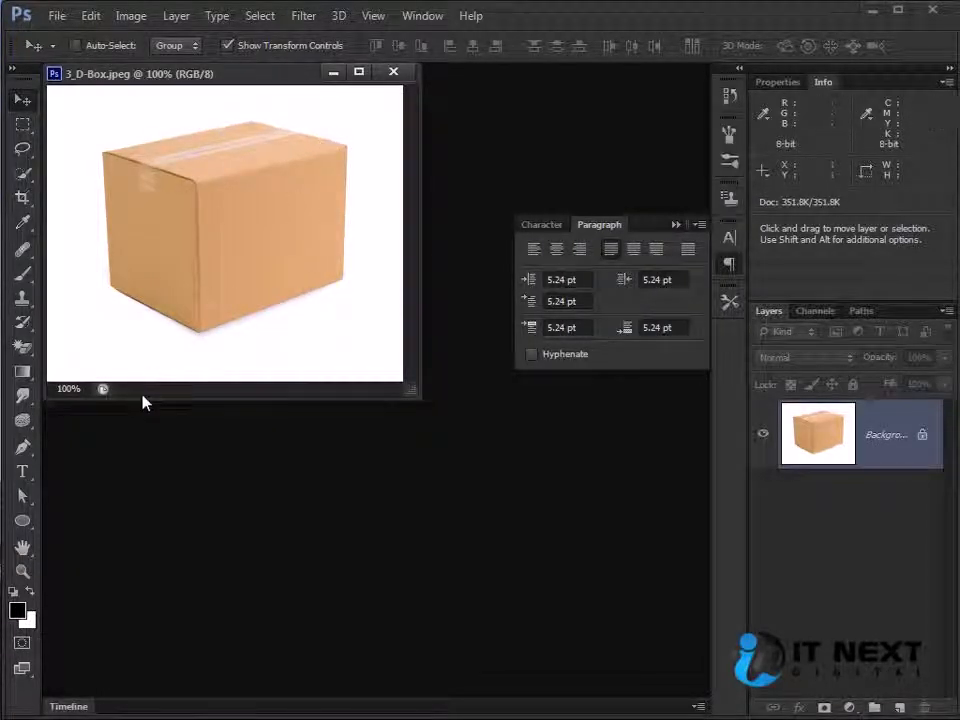
# - Draw an open Pen path from the box's lower-left corner up its left edge and along the upper edge to the rear top corner
pyautogui.press('p')
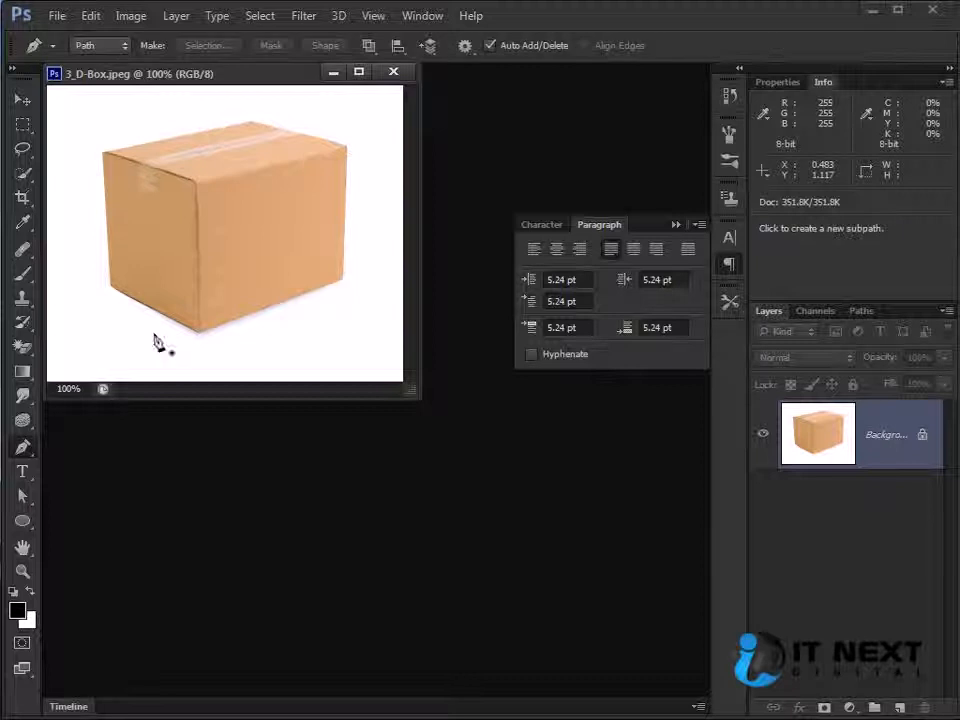
pyautogui.click(110, 285)
pyautogui.click(103, 154)
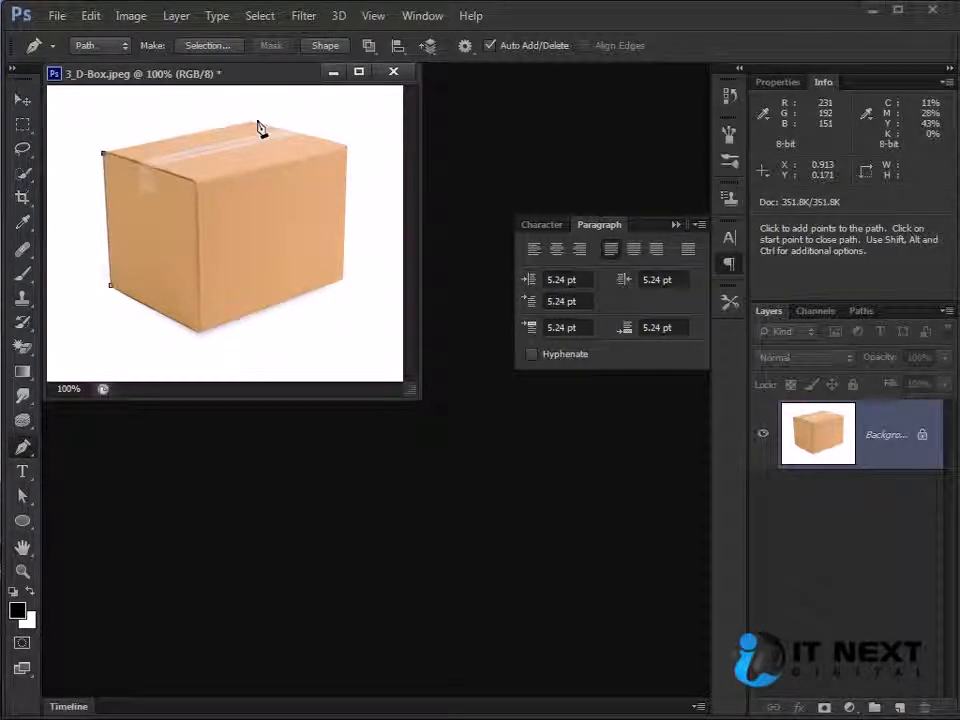
pyautogui.click(252, 122)
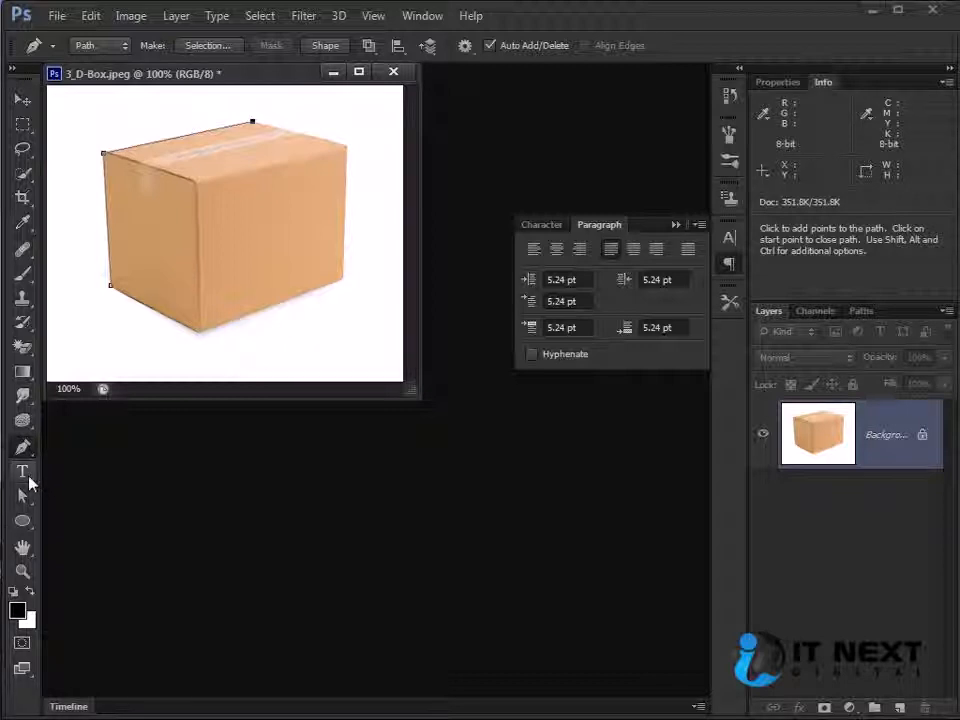
pyautogui.click(24, 475)
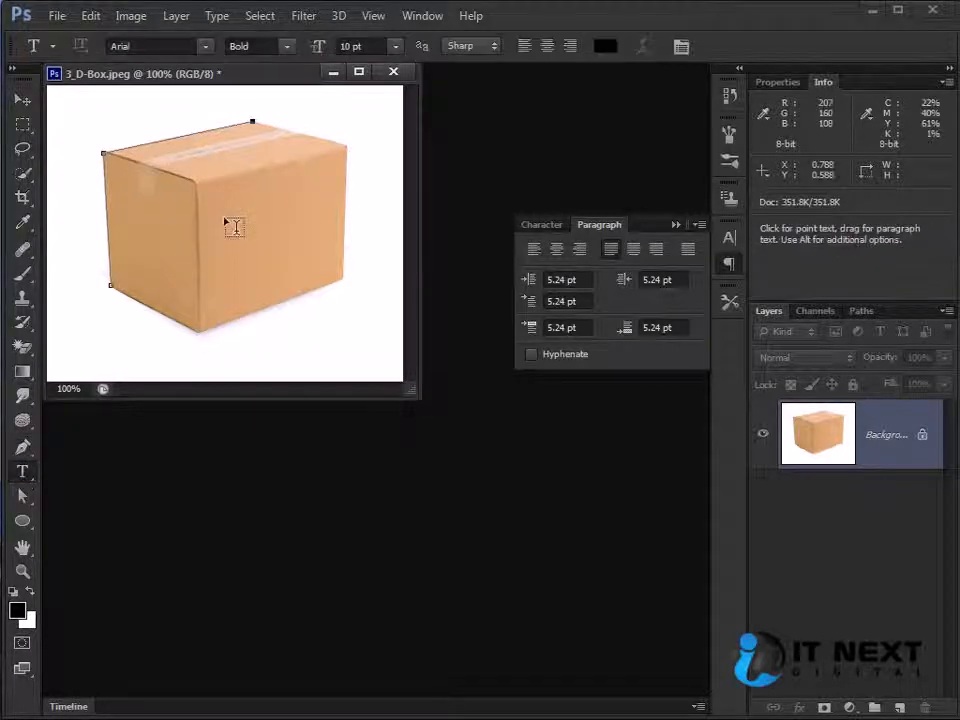
pyautogui.click(109, 264)
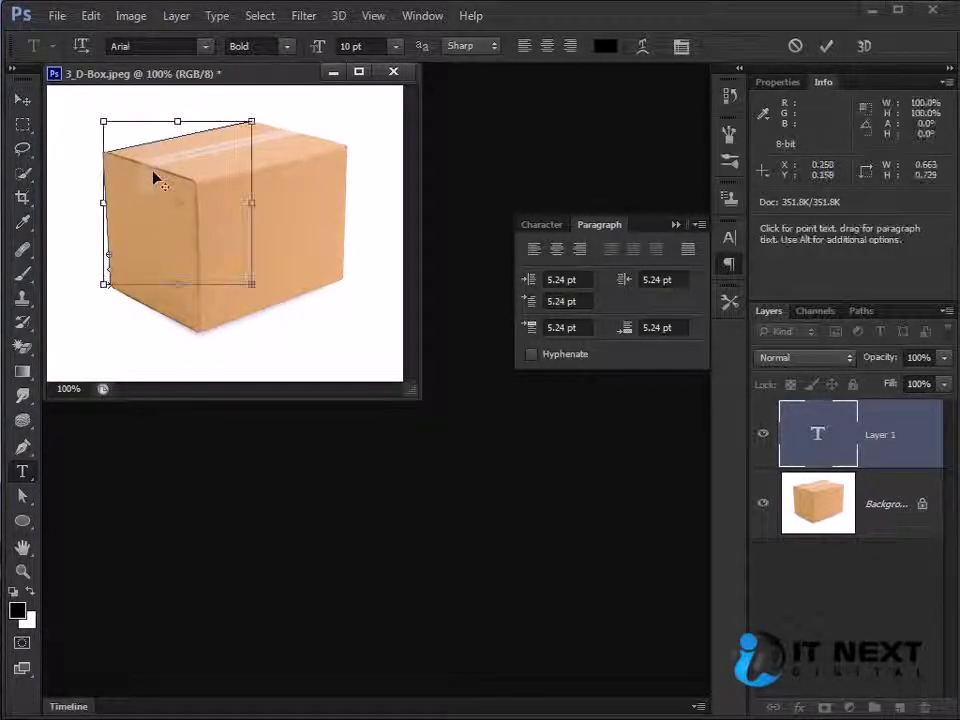
pyautogui.press('Escape')
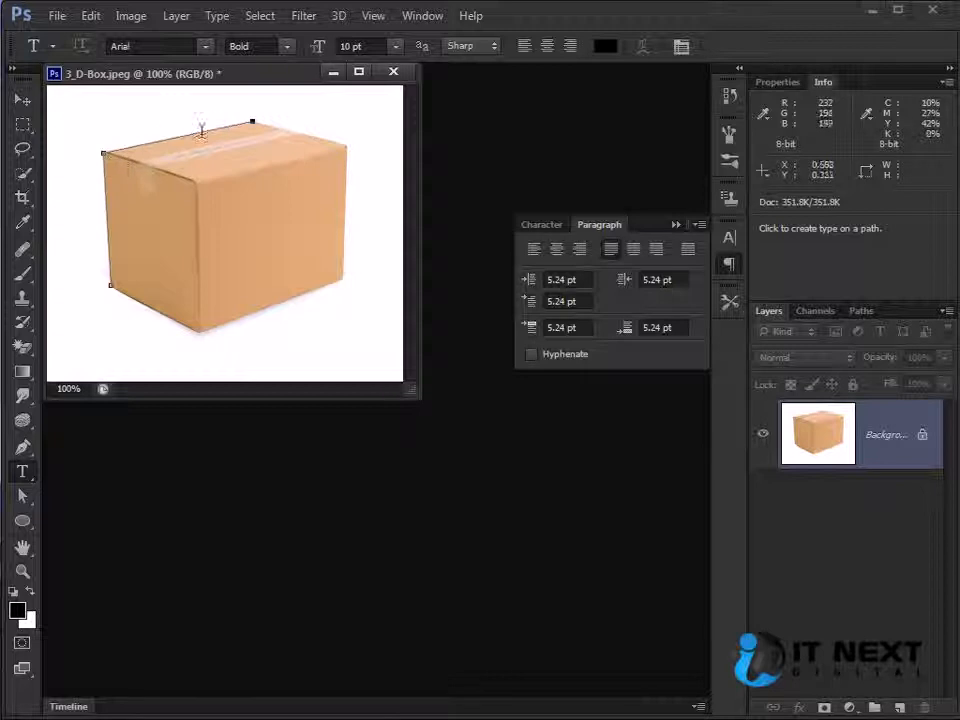
# - Start text on the box path near its rear top end, extend the text range towards the lower-left corner, and enter text beginning "This is"
pyautogui.click(228, 125)
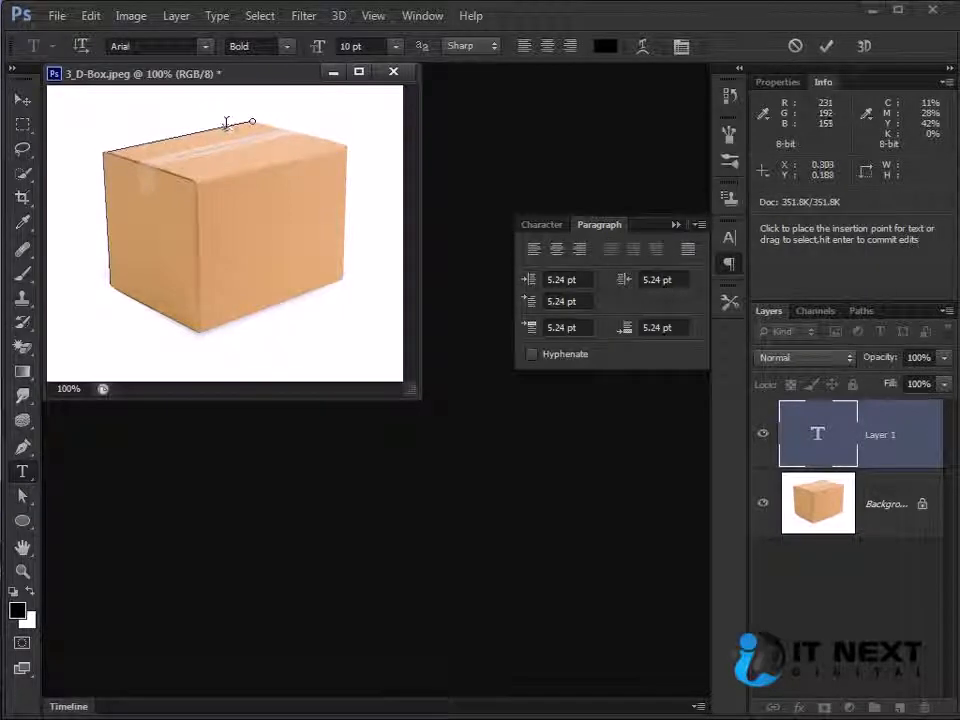
pyautogui.press('ctrl')
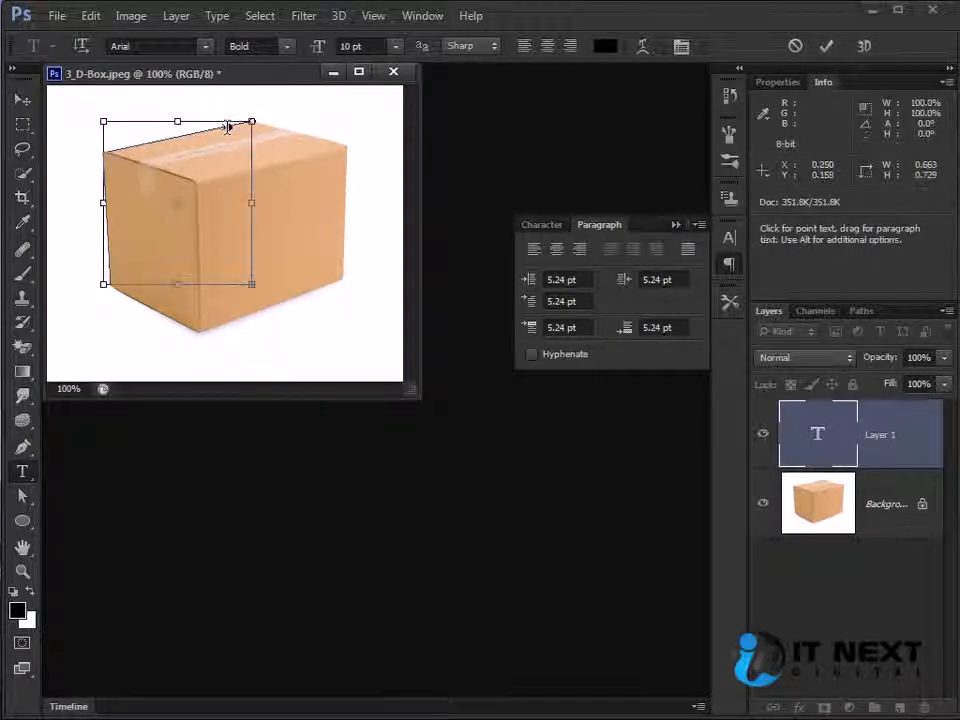
pyautogui.moveTo(228, 125)
pyautogui.mouseDown()
pyautogui.moveTo(137, 143)
pyautogui.moveTo(95, 216)
pyautogui.moveTo(109, 275)
pyautogui.mouseUp()
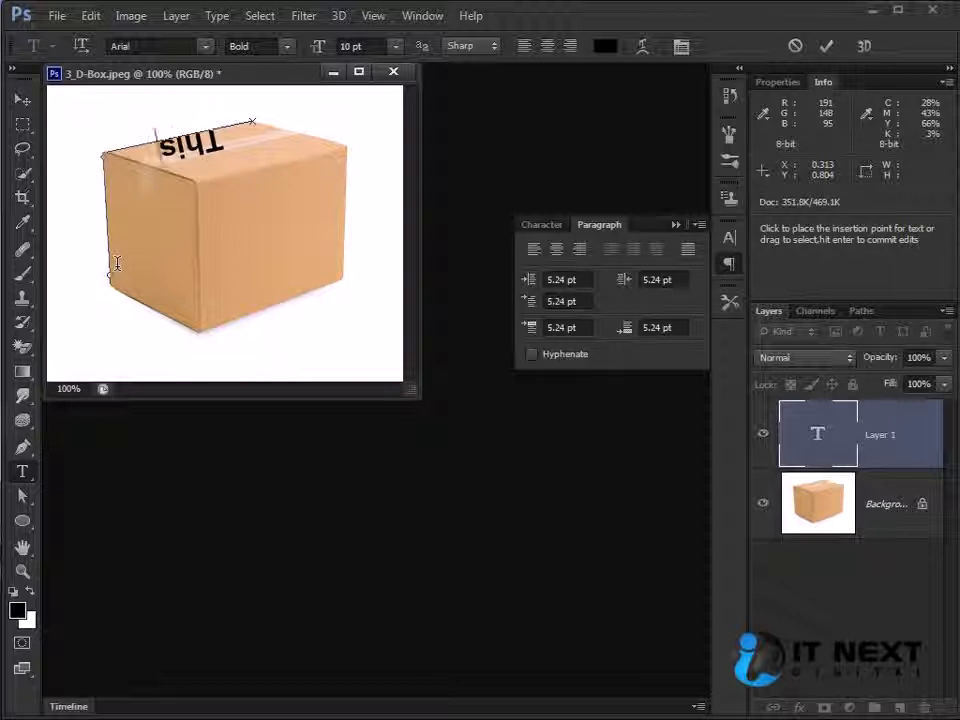
pyautogui.write('This is ex')
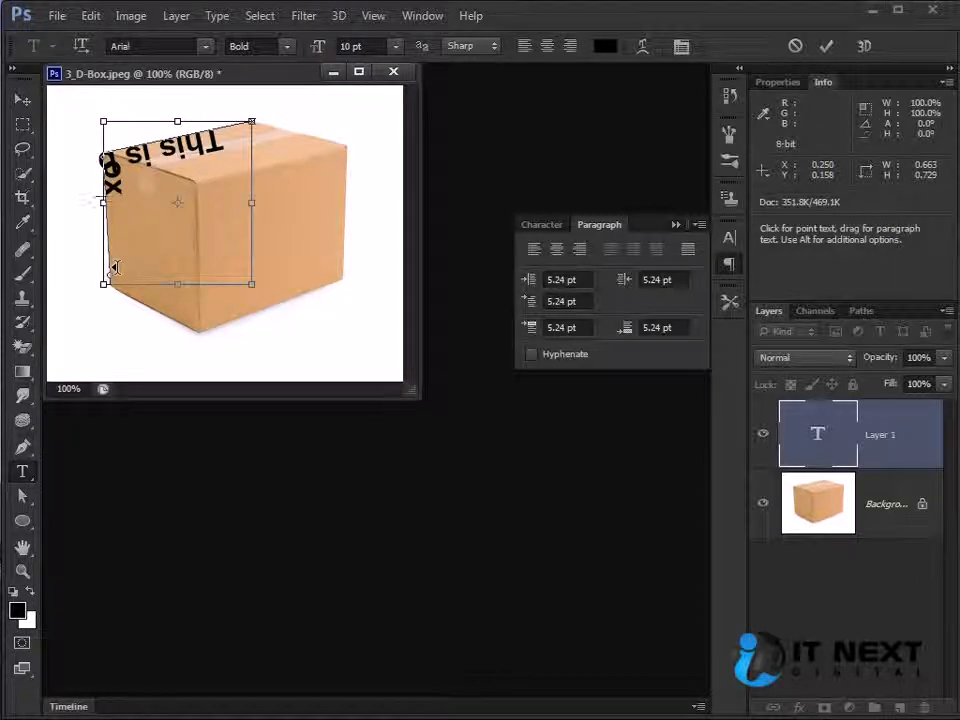
# - Try to reposition the text on the box path, and cancel the text entry
pyautogui.hotkey('ctrl', 'a')
pyautogui.press('ctrl')
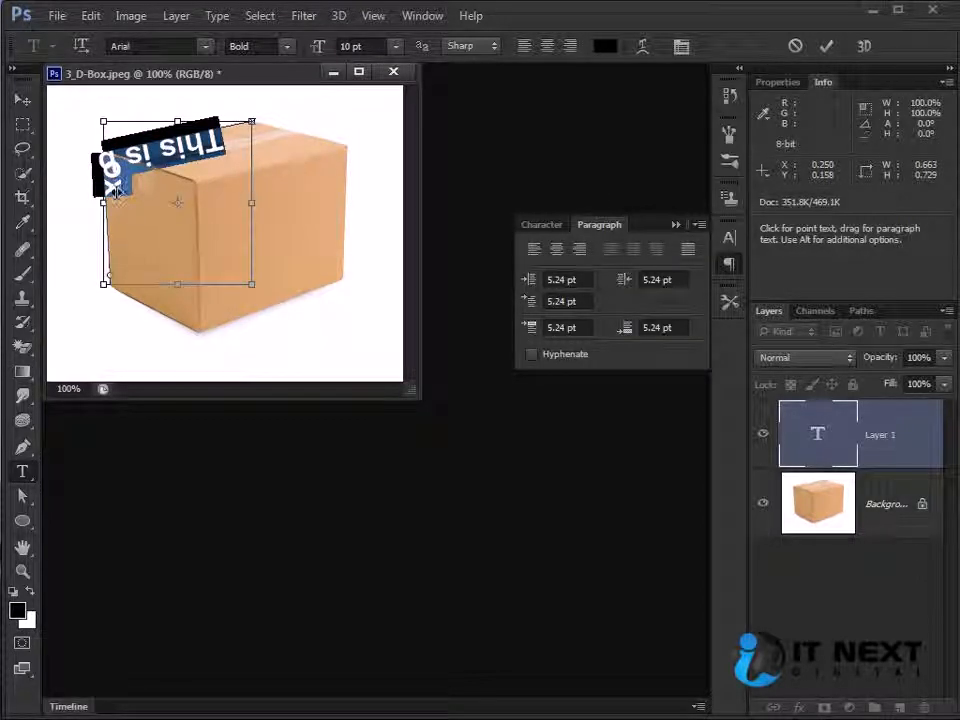
pyautogui.moveTo(115, 190); pyautogui.dragTo(193, 131)
pyautogui.hotkey('ctrl', 'a')
pyautogui.press('Escape')
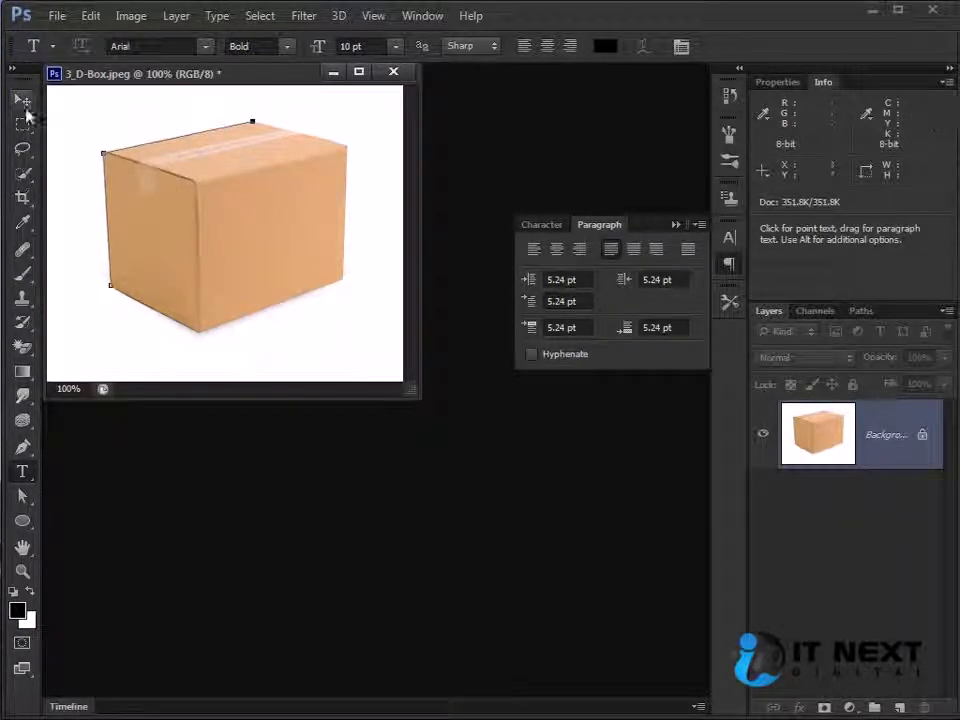
# - Delete the existing path from the box image
pyautogui.click(861, 311)
pyautogui.moveTo(786, 364); pyautogui.dragTo(928, 707)
pyautogui.moveTo(813, 334); pyautogui.dragTo(932, 705)
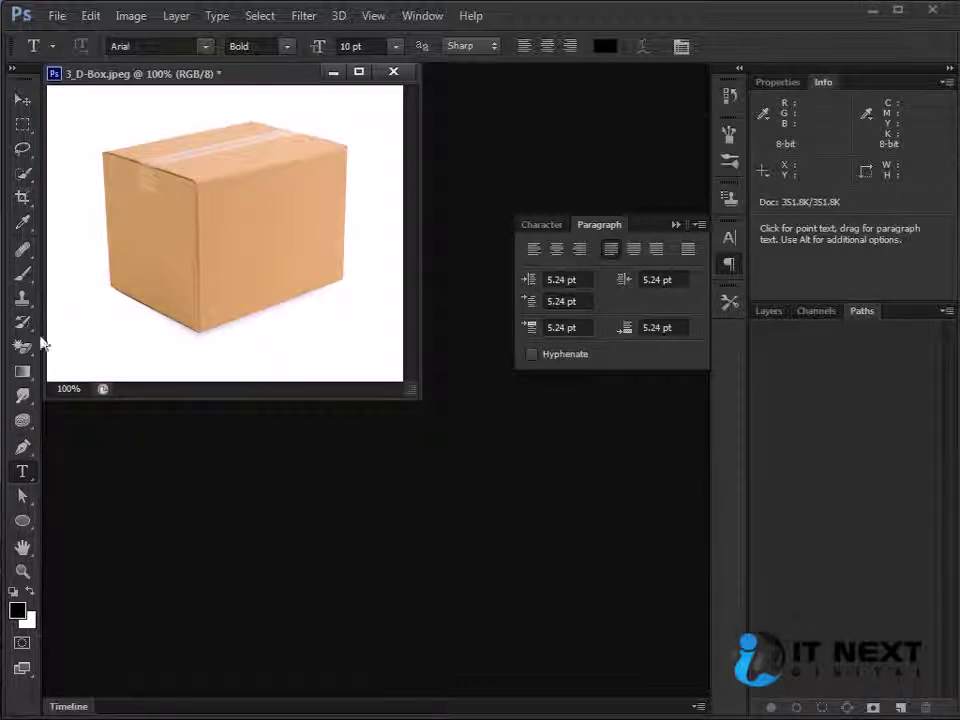
# - Redraw the open Pen path over the box's left vertical edge and upper rear-left edge, starting at the lower-left corner
pyautogui.press('p')
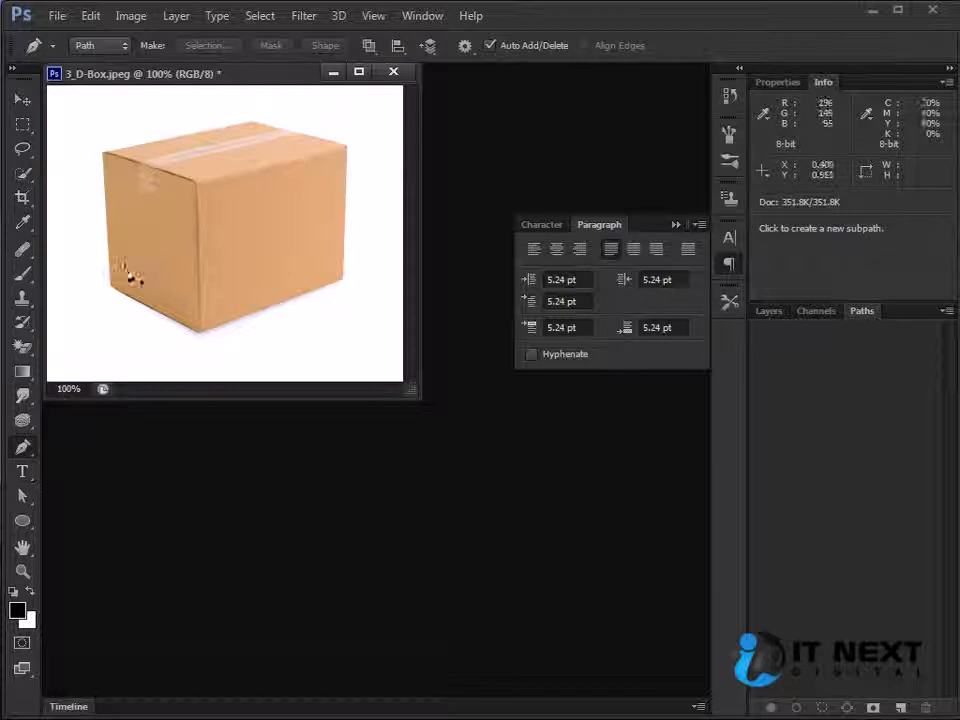
pyautogui.click(109, 285)
pyautogui.click(102, 153)
pyautogui.click(251, 123)
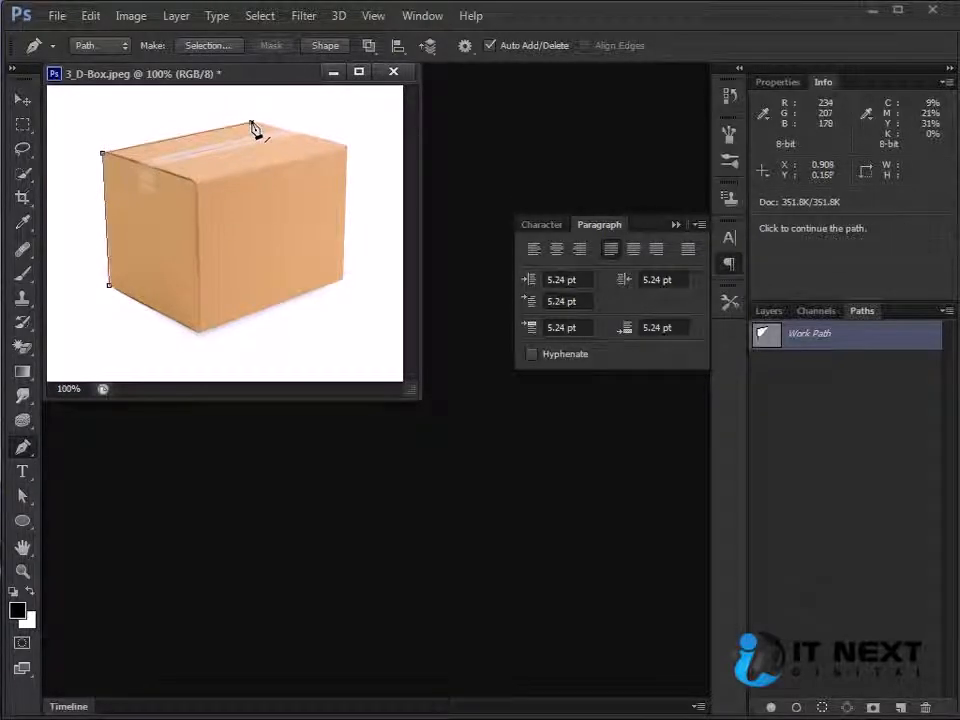
# - Continue the Pen path around the box's upper-right, lower-right and front bottom corners, and close it at the starting anchor
pyautogui.click(347, 147)
pyautogui.click(340, 282)
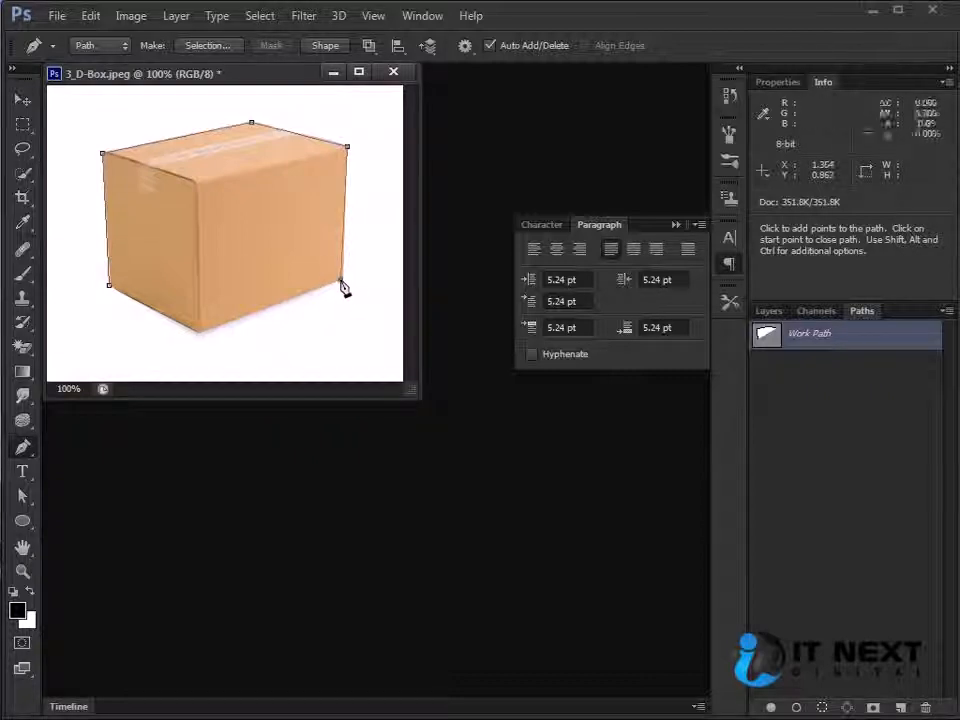
pyautogui.click(198, 331)
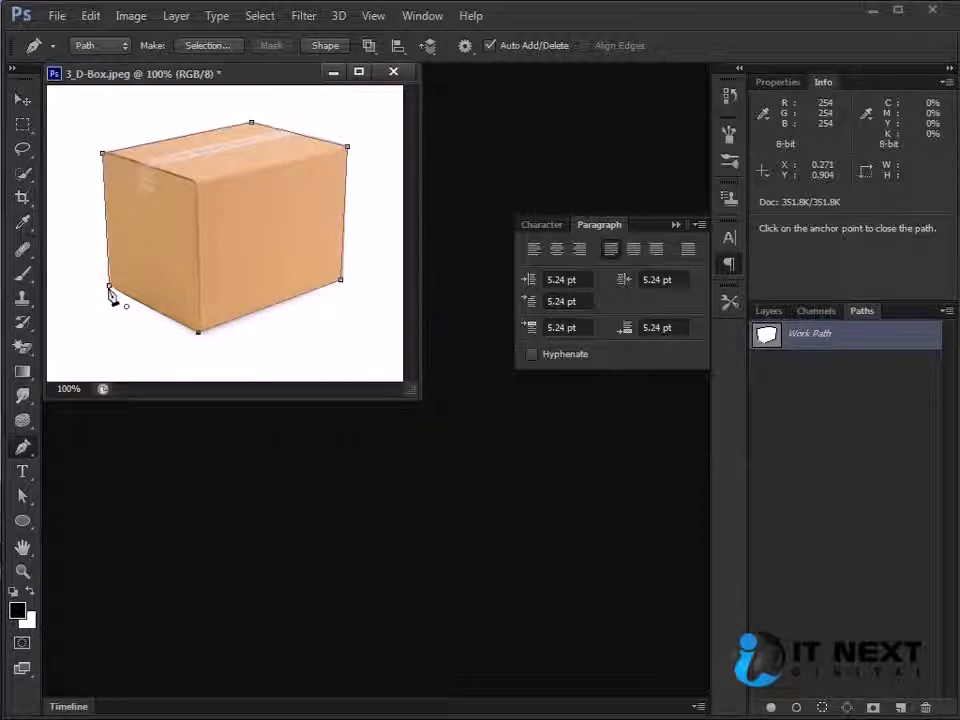
pyautogui.click(111, 291)
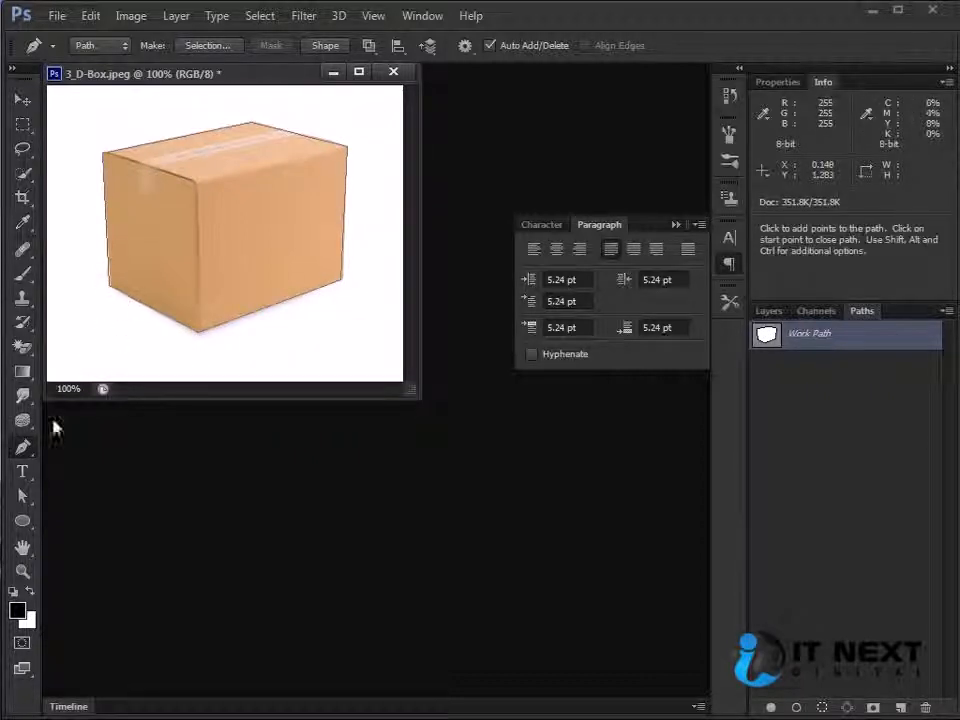
# - Start type on the closed box path and enter the text "This is a good box"
pyautogui.click(22, 471)
pyautogui.click(106, 263)
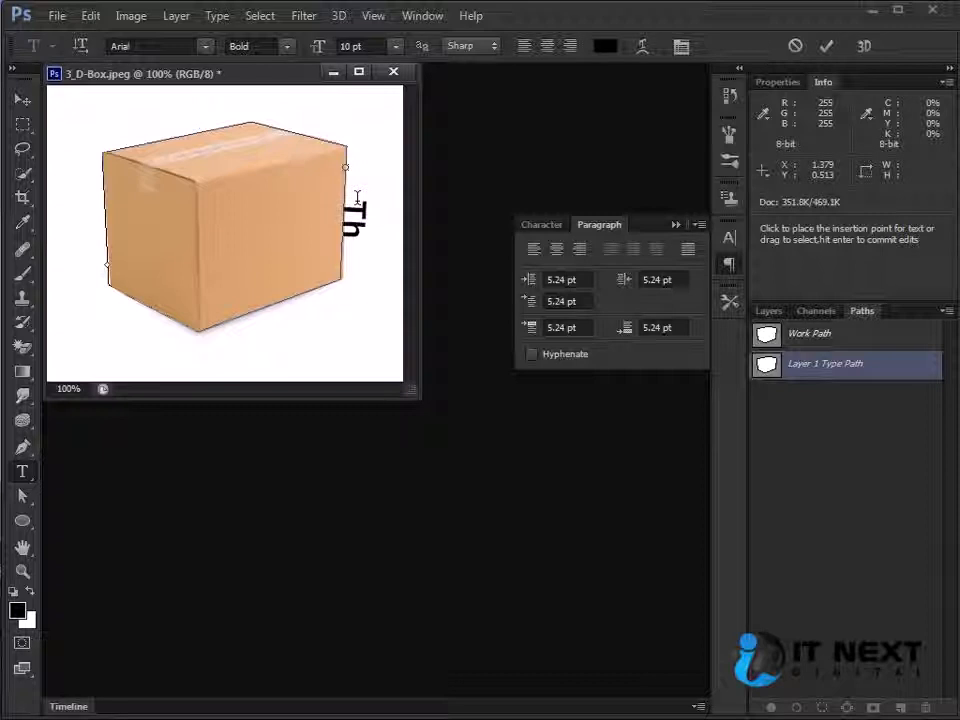
pyautogui.write('This')
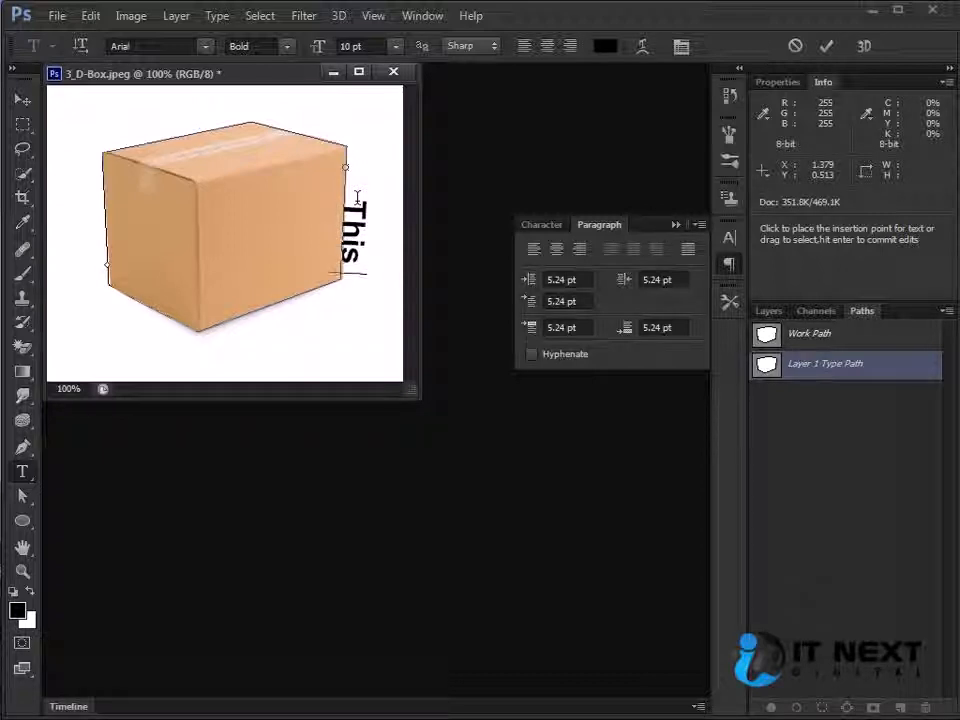
pyautogui.write(' is a good box')
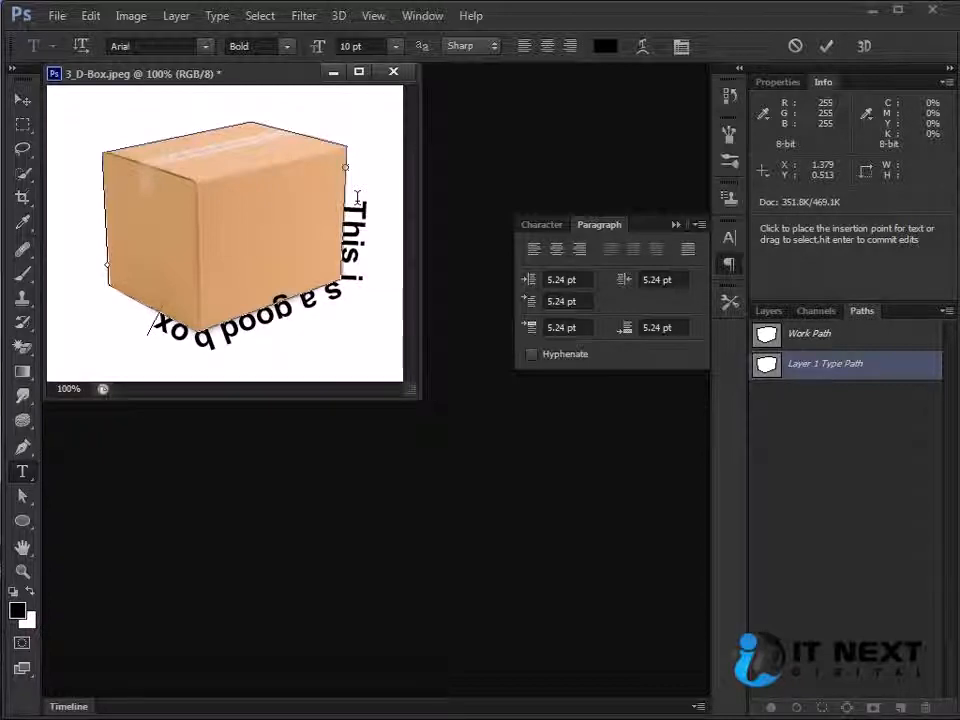
# - Reposition the text along the path to follow the box's left vertical edge and upper rear-left edge, and commit the text
pyautogui.moveTo(358, 201); pyautogui.dragTo(150, 316)
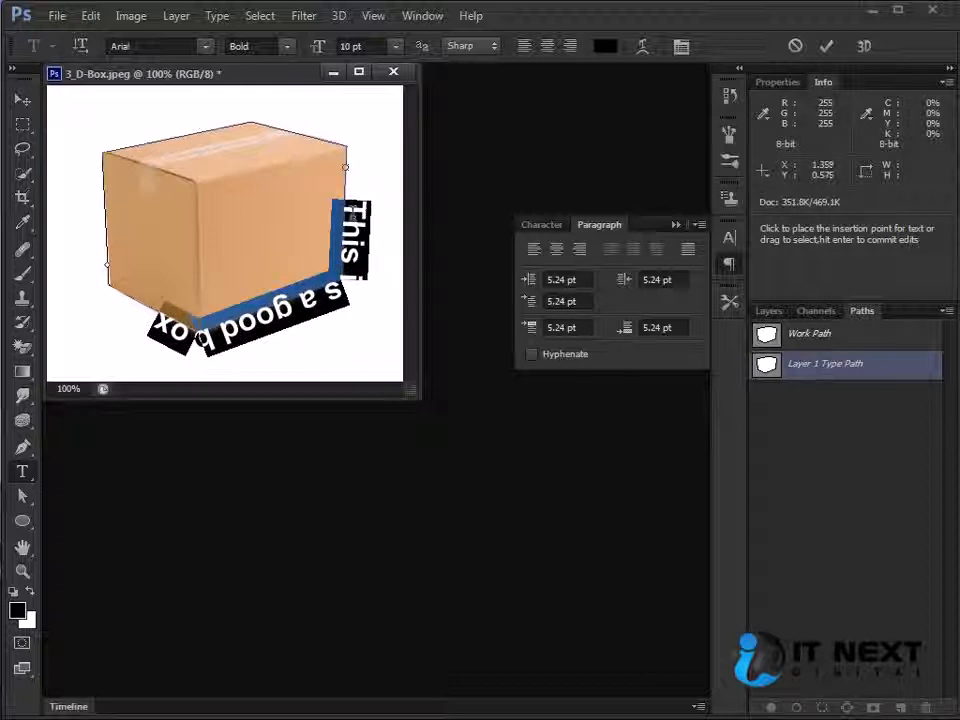
pyautogui.click(354, 203)
pyautogui.moveTo(350, 206); pyautogui.dragTo(373, 144)
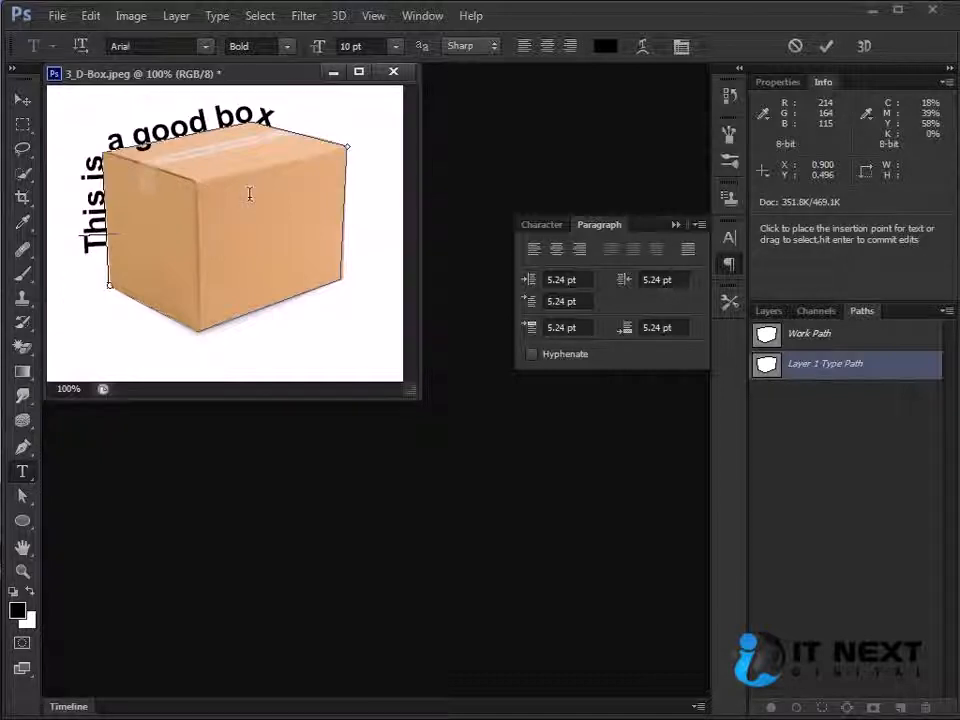
pyautogui.click(22, 100)
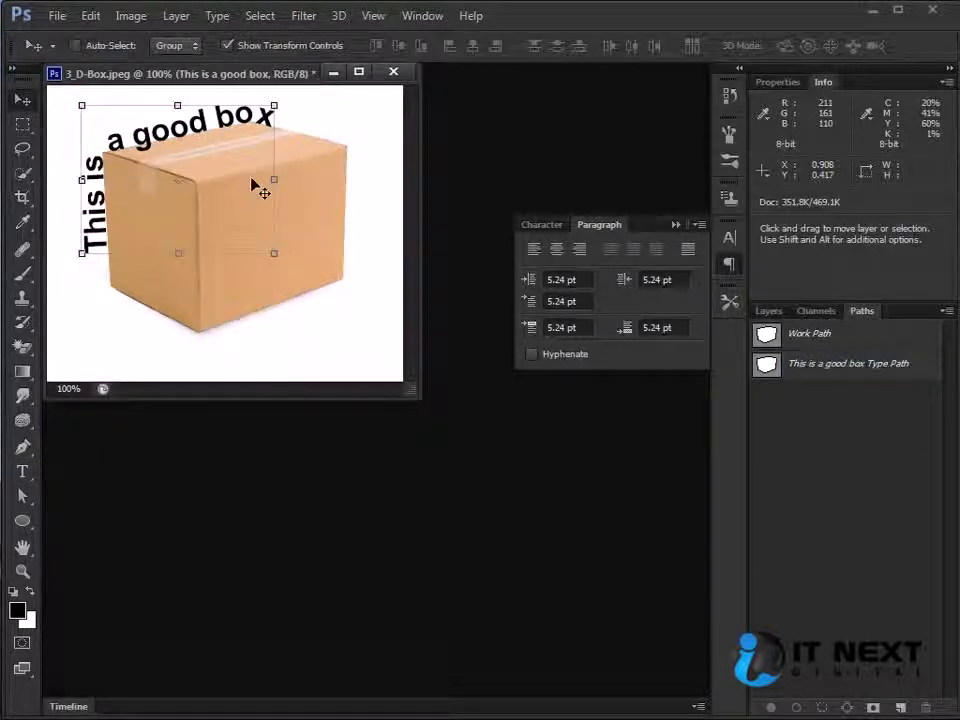